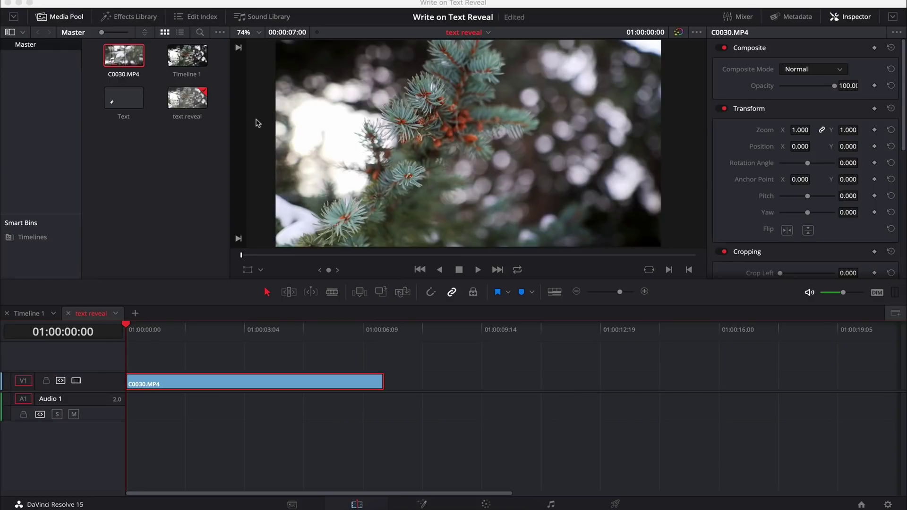
- Scrub through the snowy pine clip C0030.MP4 to preview the footage
left_click_drag(140, 330, 146, 350)
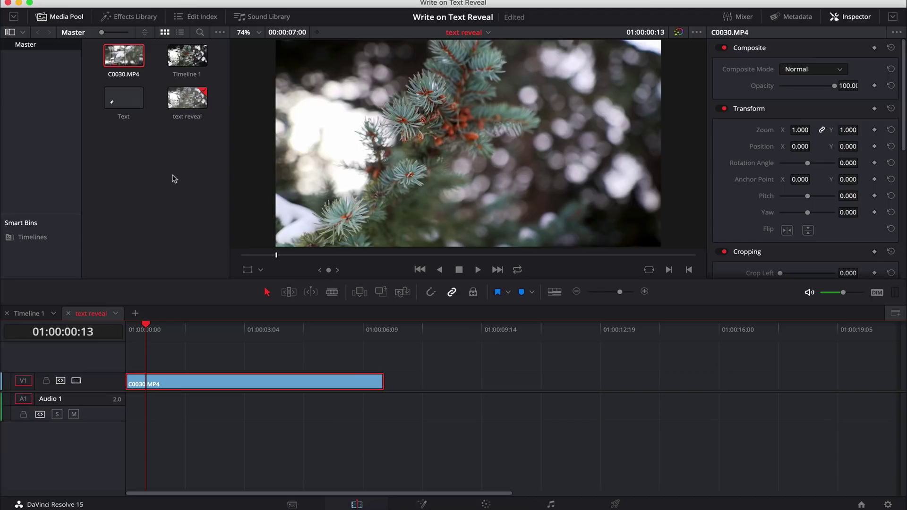
- Add a Fusion composition clip named 'Text Reveal' to the Master bin
right_click(174, 178)
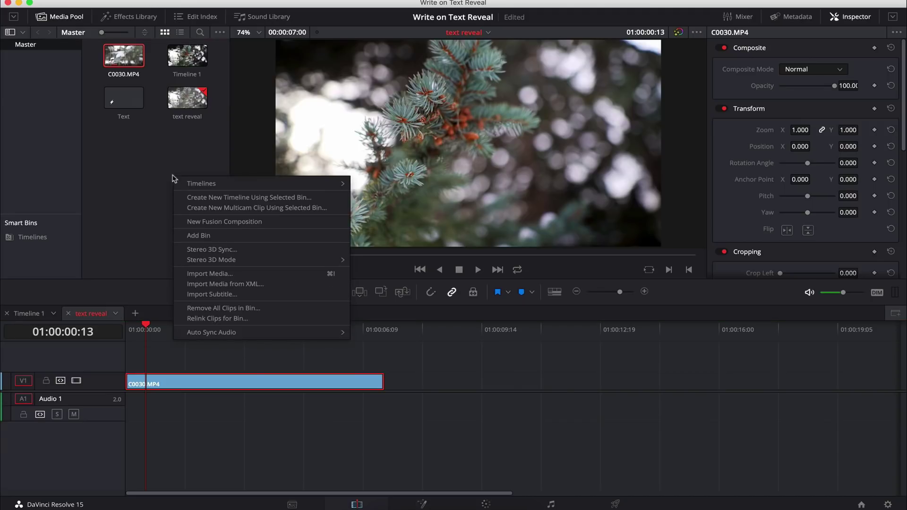
left_click(215, 222)
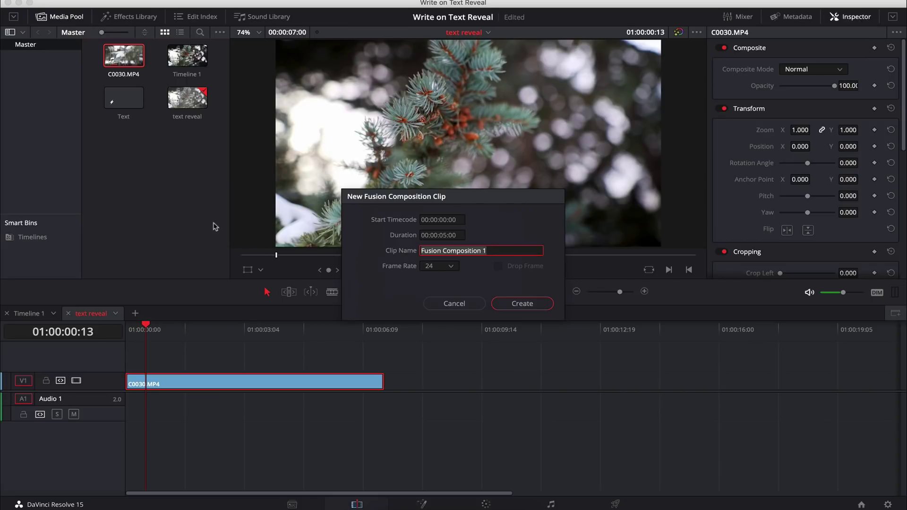
type("Text Reveal")
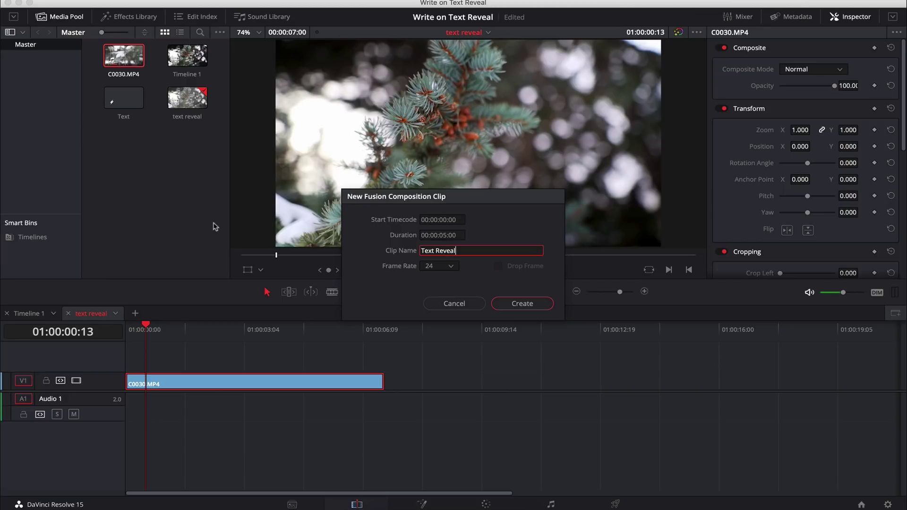
key("Return")
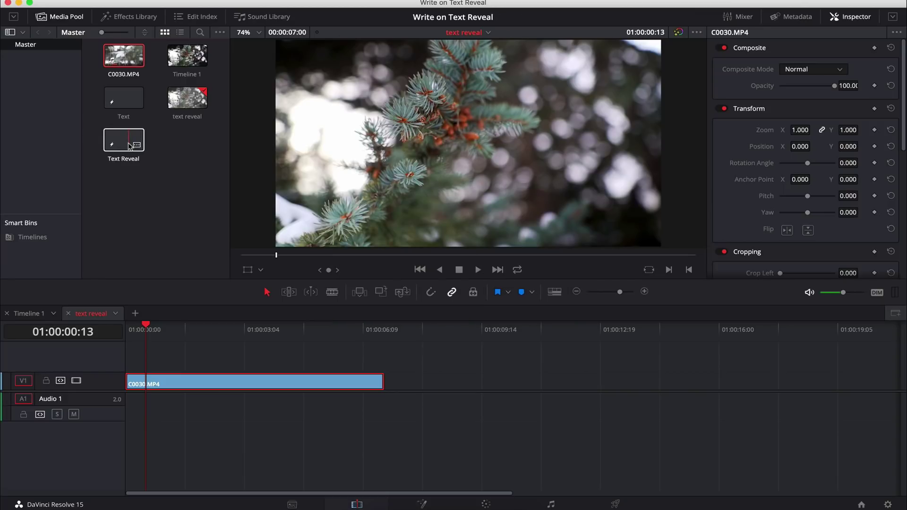
- Put Text Reveal on V2 above the pine clip, extend its end, and preview the edit
left_click_drag(131, 146, 147, 365)
left_click_drag(329, 365, 345, 365)
left_click(136, 330)
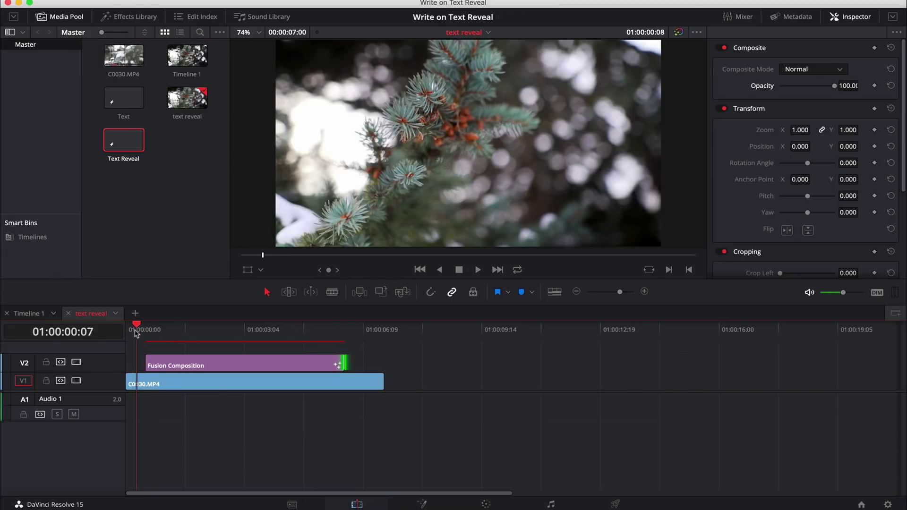
mouse_move(136, 333)
left_mouse_down()
mouse_move(357, 334)
mouse_move(136, 336)
mouse_move(142, 341)
left_mouse_up()
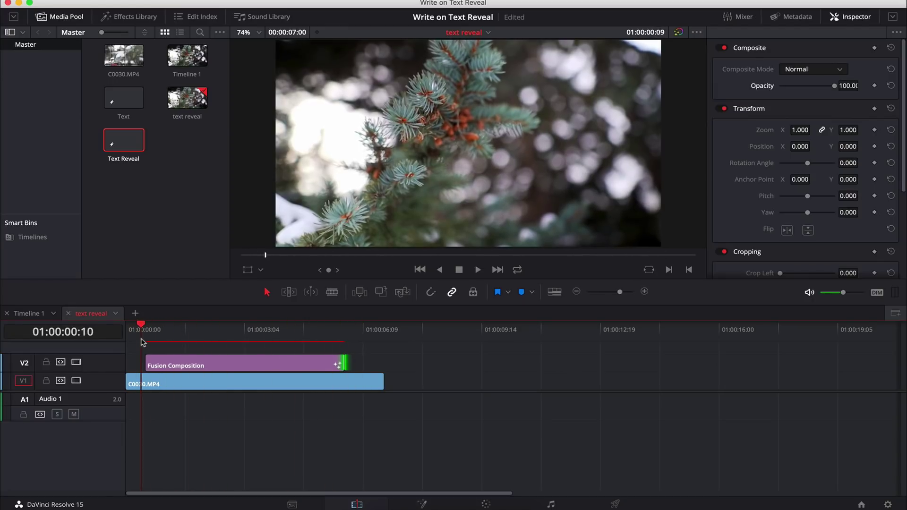
left_click(204, 362)
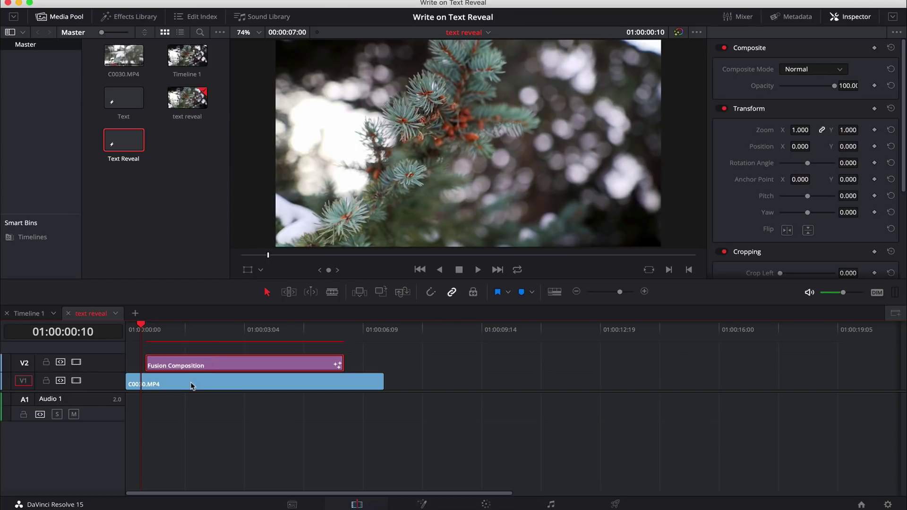
left_click(146, 330)
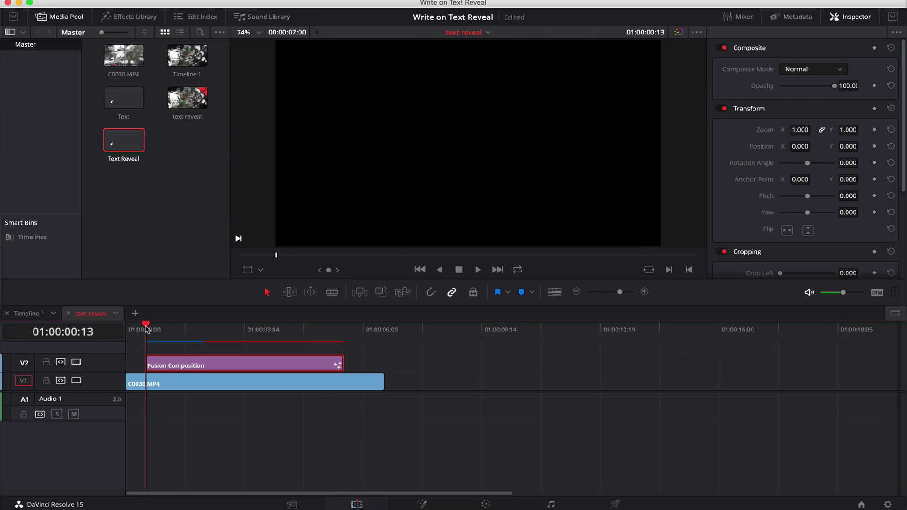
mouse_move(145, 330)
left_mouse_down()
mouse_move(306, 331)
mouse_move(202, 344)
mouse_move(148, 339)
left_mouse_up()
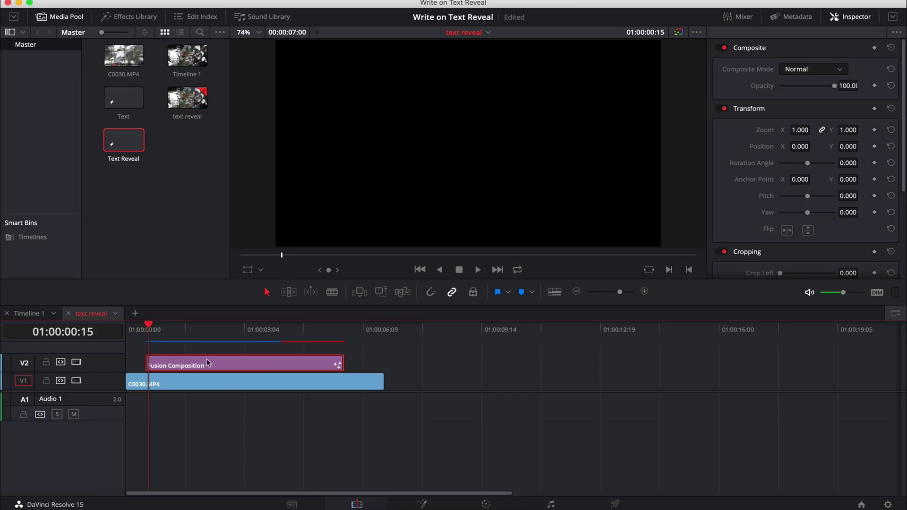
- On the Fusion page, hide the Keyframes panel and move MediaOut1 to the right
left_click(423, 505)
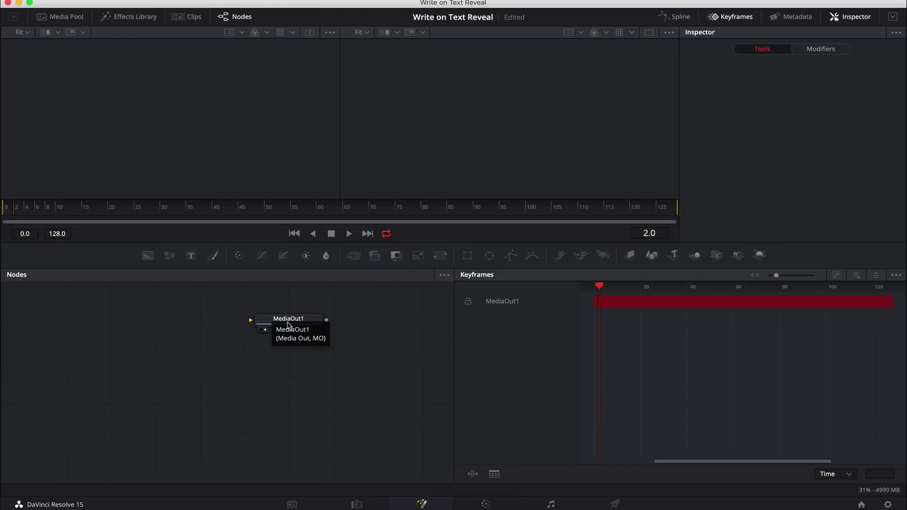
left_click_drag(281, 319, 383, 384)
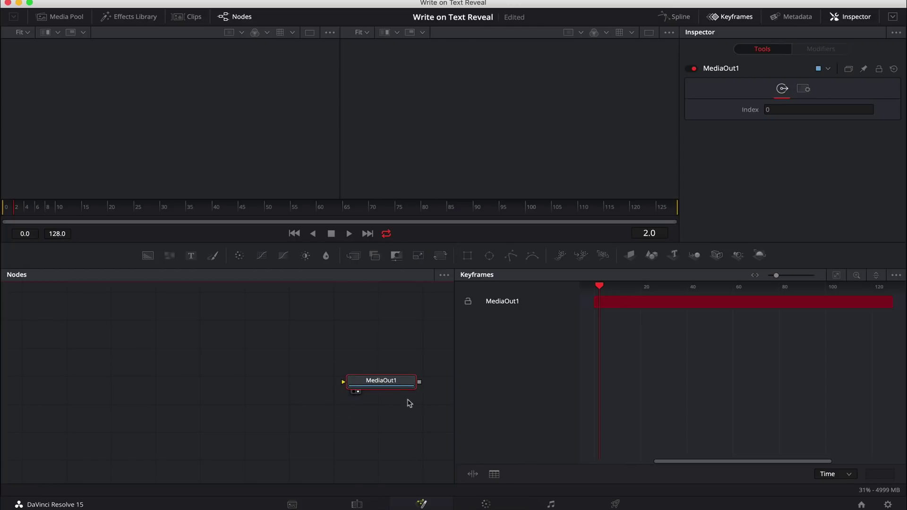
left_click(733, 16)
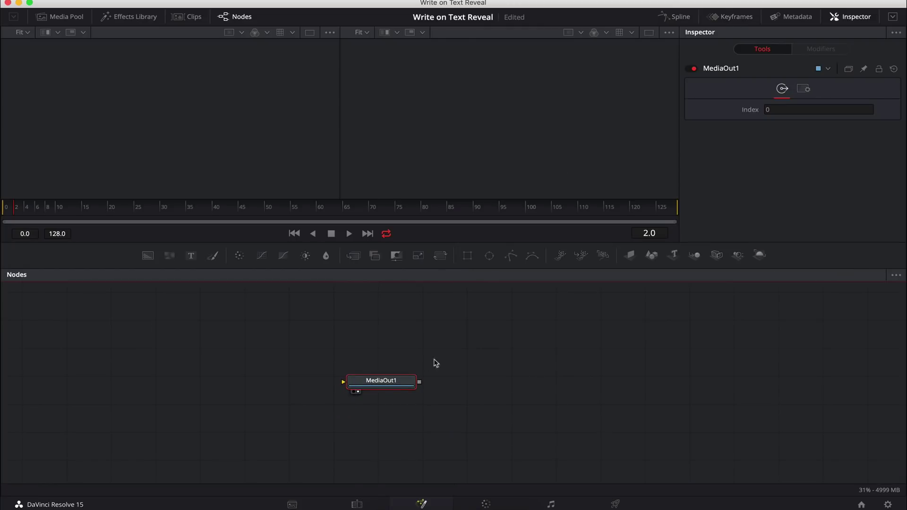
left_click_drag(386, 385, 526, 383)
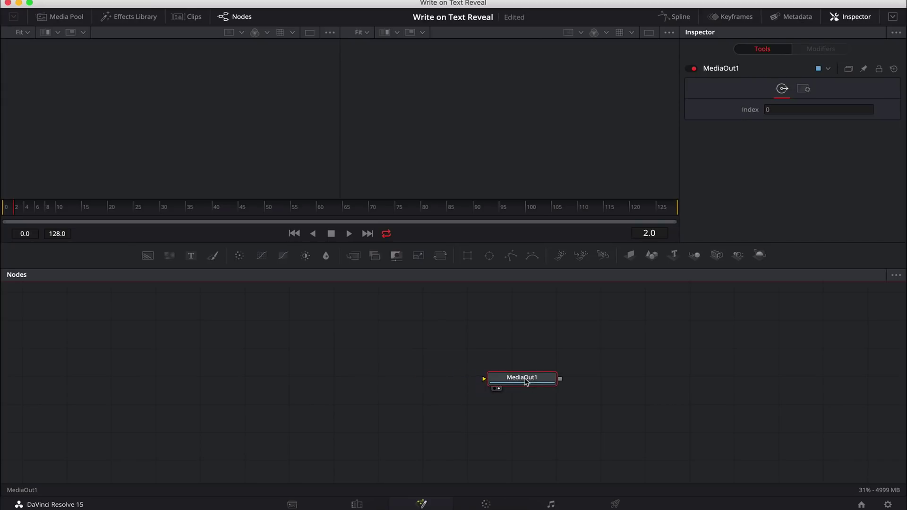
left_click(299, 345)
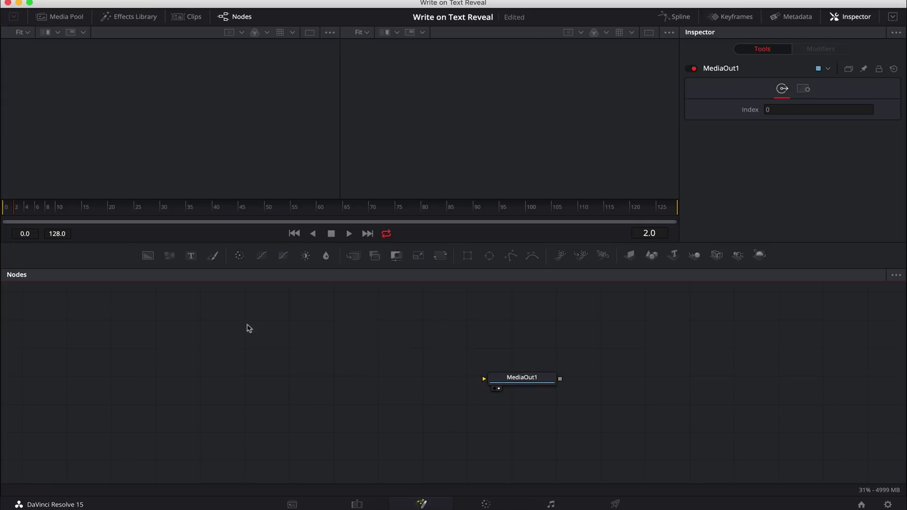
- Add a Text+ node (Text1) and connect its output to MediaOut1
left_click(190, 257)
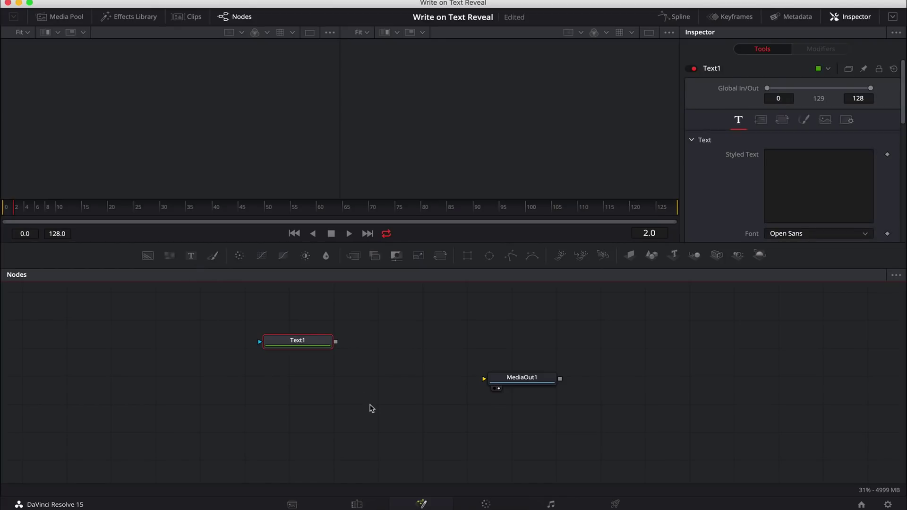
key("shift+space")
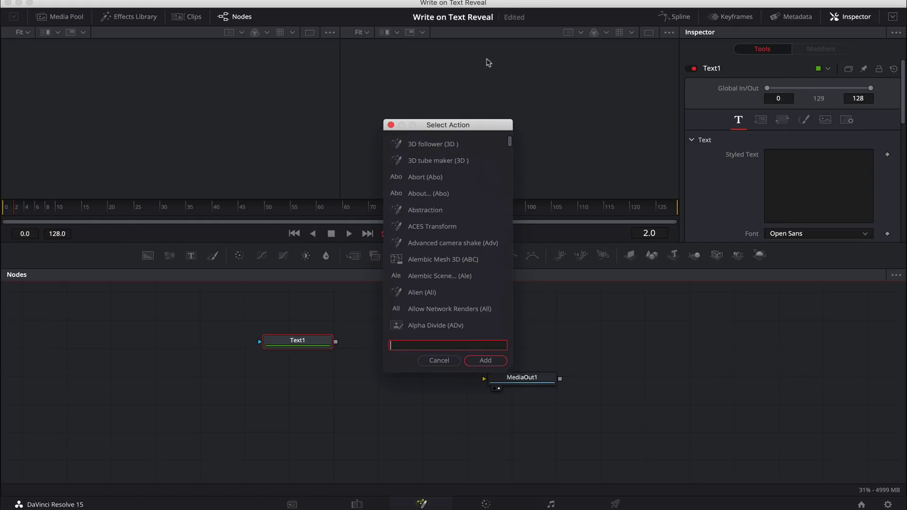
left_click(454, 364)
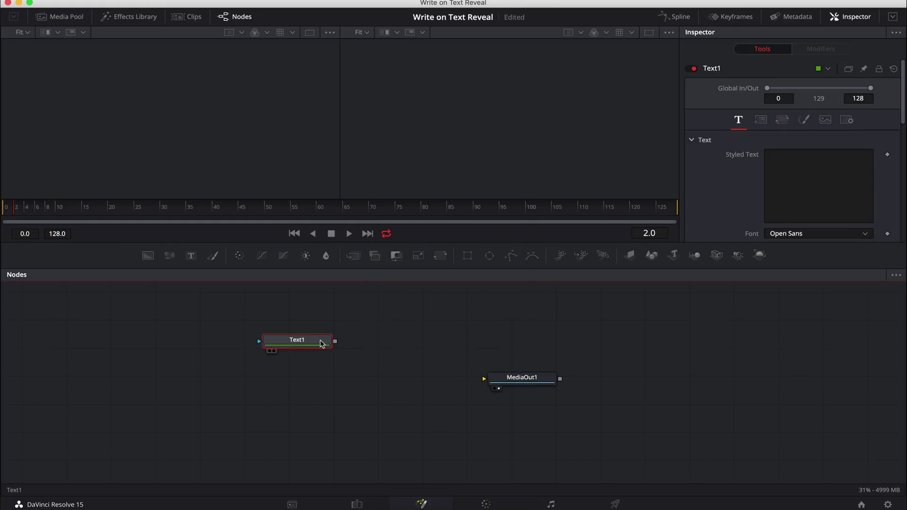
left_click_drag(324, 342, 541, 380)
mouse_move(309, 376)
left_mouse_down()
mouse_move(312, 385)
mouse_move(311, 372)
left_mouse_up()
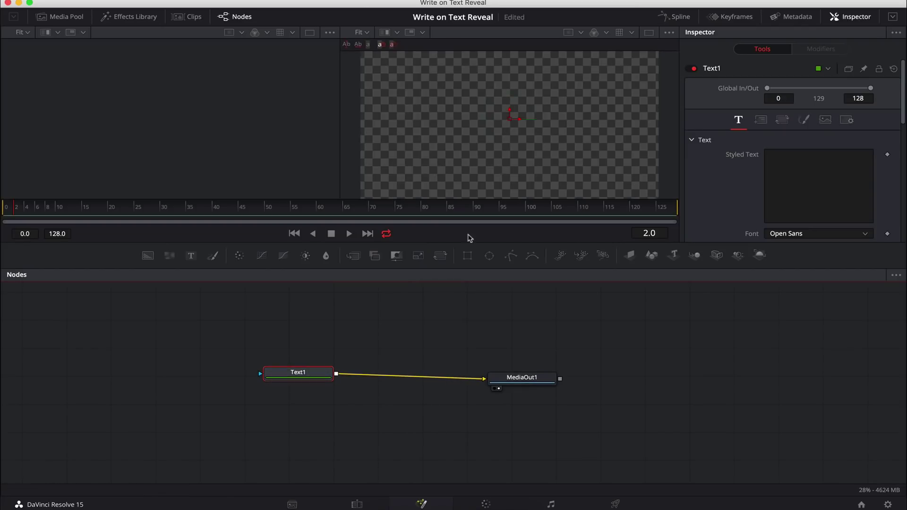
- Enlarge the viewers and type 'Vlog' into Text1's Styled Text
left_click_drag(469, 247, 470, 271)
left_click(810, 208)
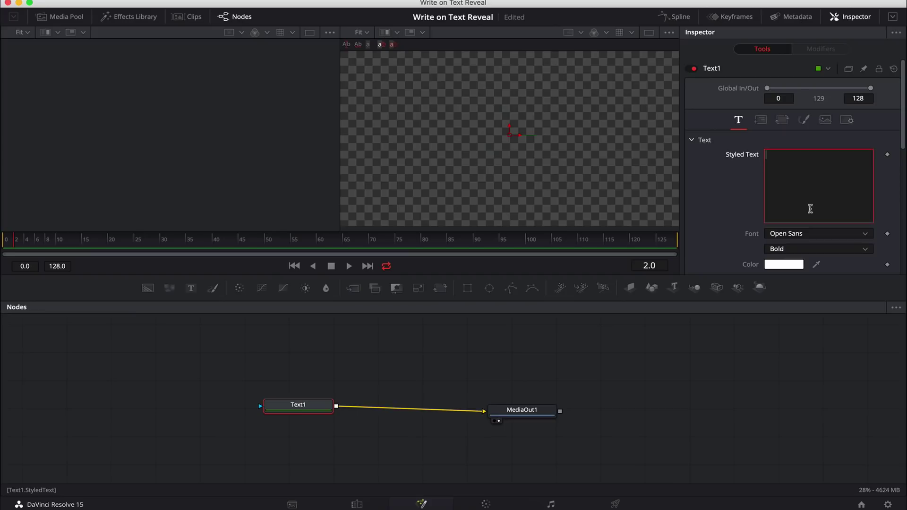
type("Vlog")
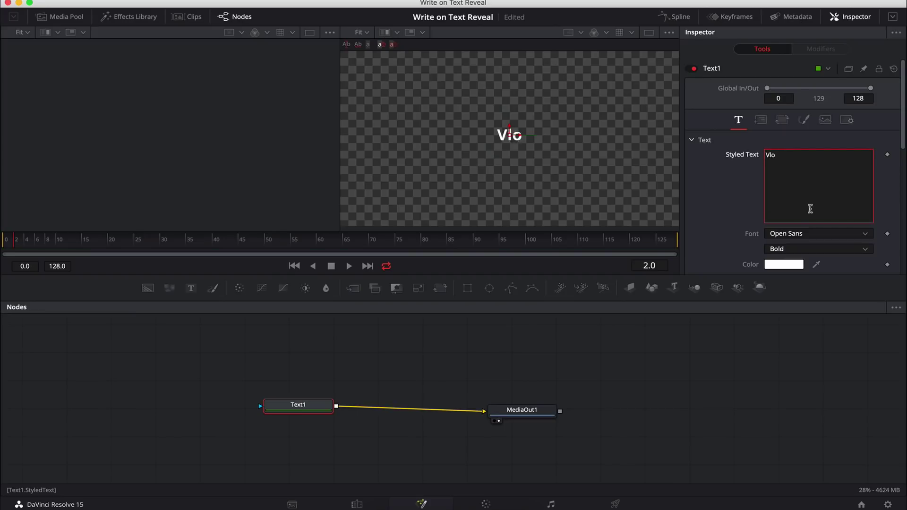
- Set the text font to Atmosphere and raise its size to about 0.39
left_click(824, 233)
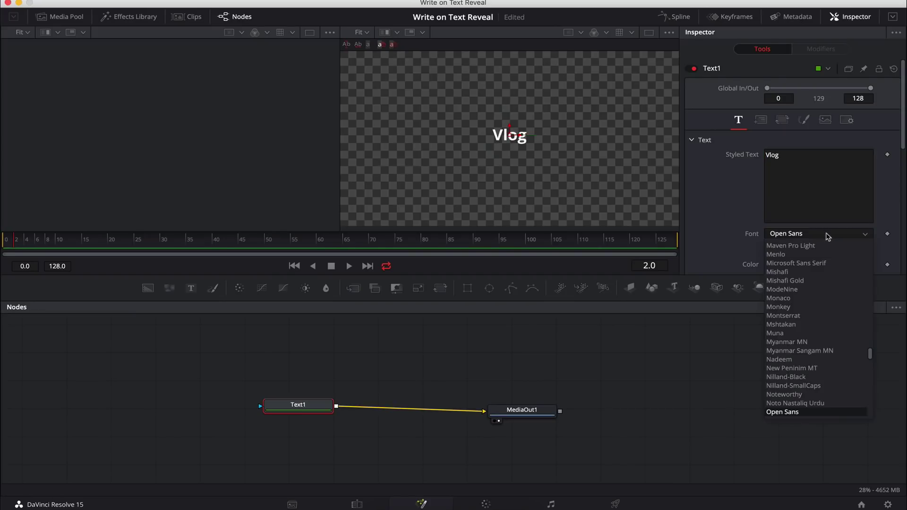
scroll(822, 258, "up", 20)
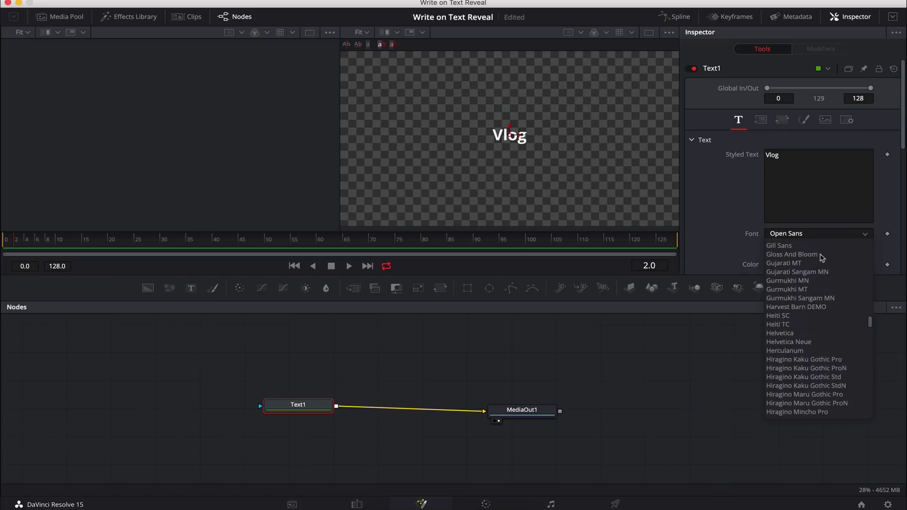
scroll(822, 257, "up", 6)
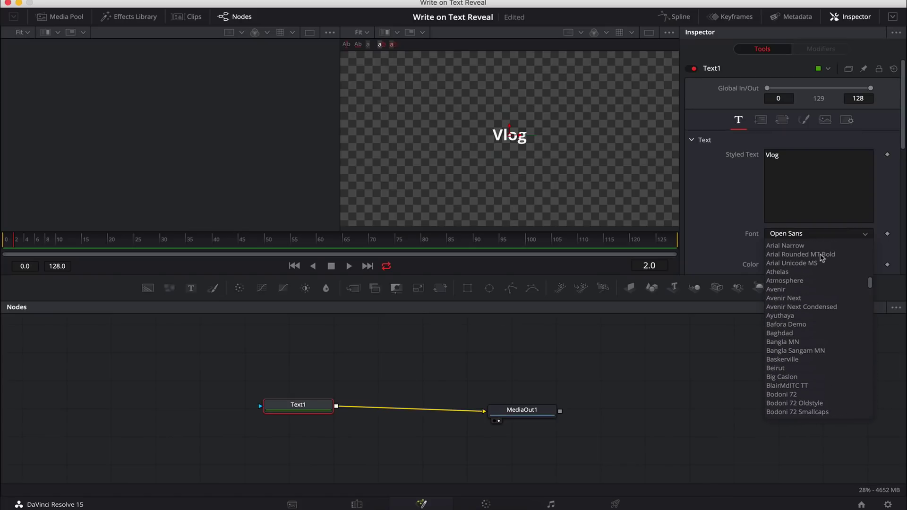
left_click(808, 285)
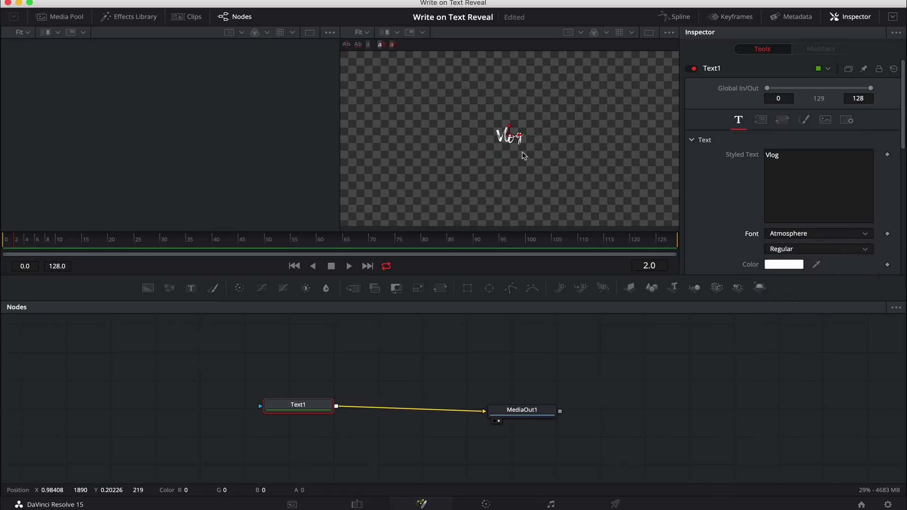
scroll(884, 201, "down", 3)
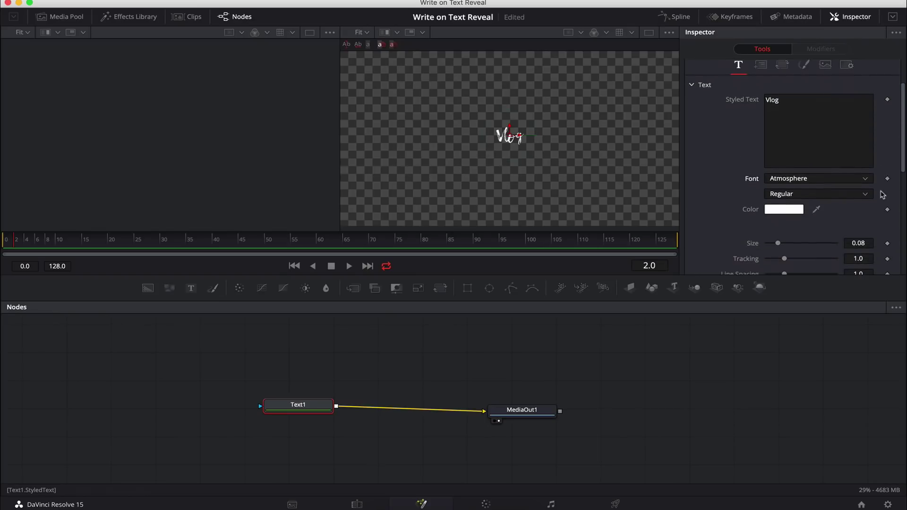
left_click_drag(778, 243, 823, 247)
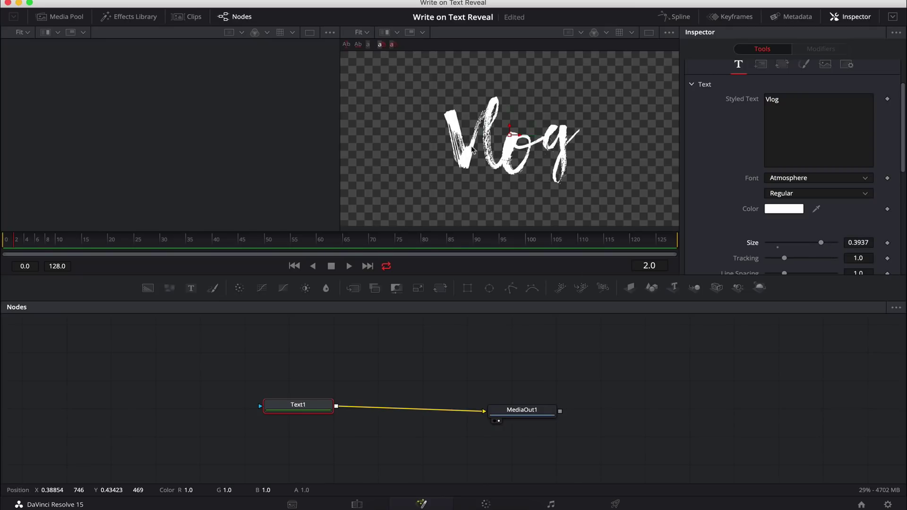
- Check the edit, return to Fusion, nudge Text1 and MediaOut1, and select Text1
left_click(367, 501)
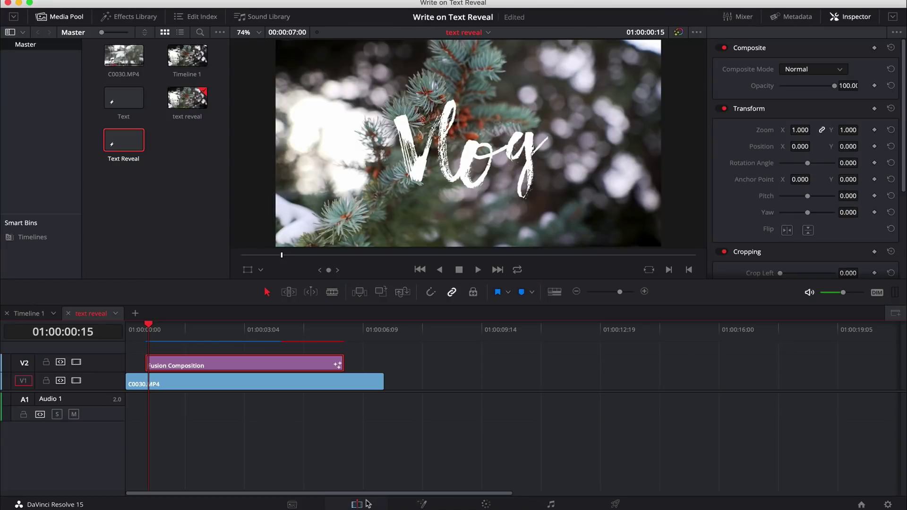
left_click(422, 503)
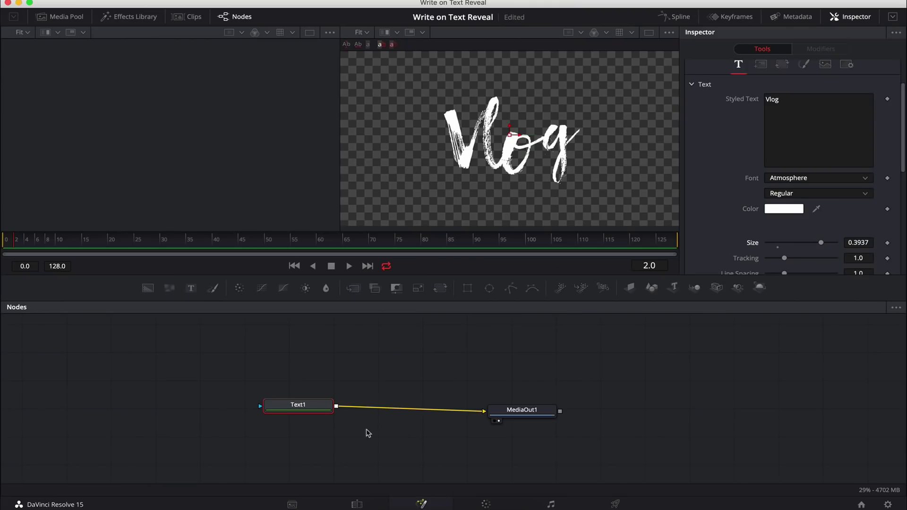
left_click_drag(307, 406, 320, 414)
left_click_drag(534, 416, 542, 416)
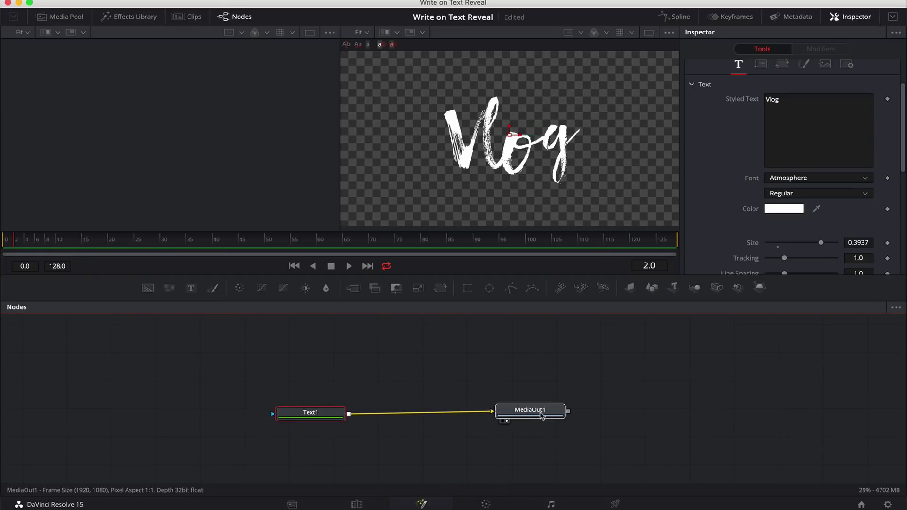
left_click_drag(322, 415, 333, 419)
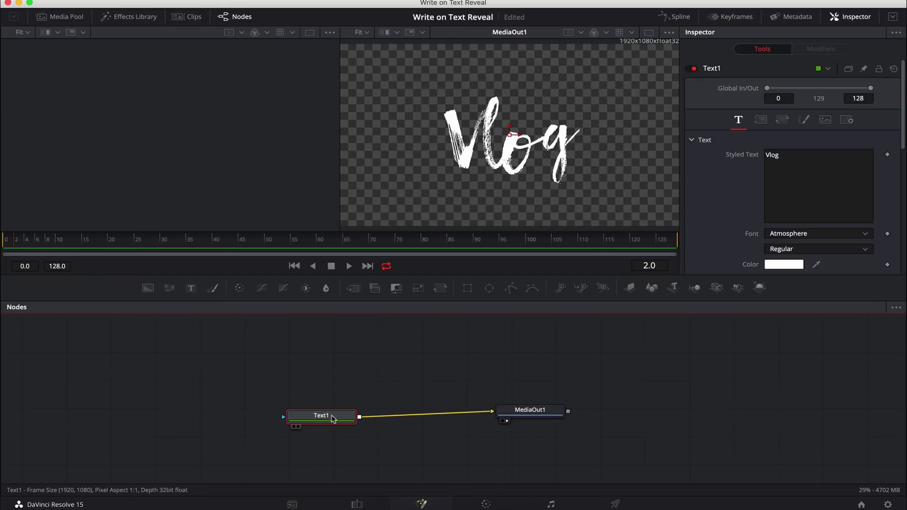
left_click_drag(528, 413, 532, 418)
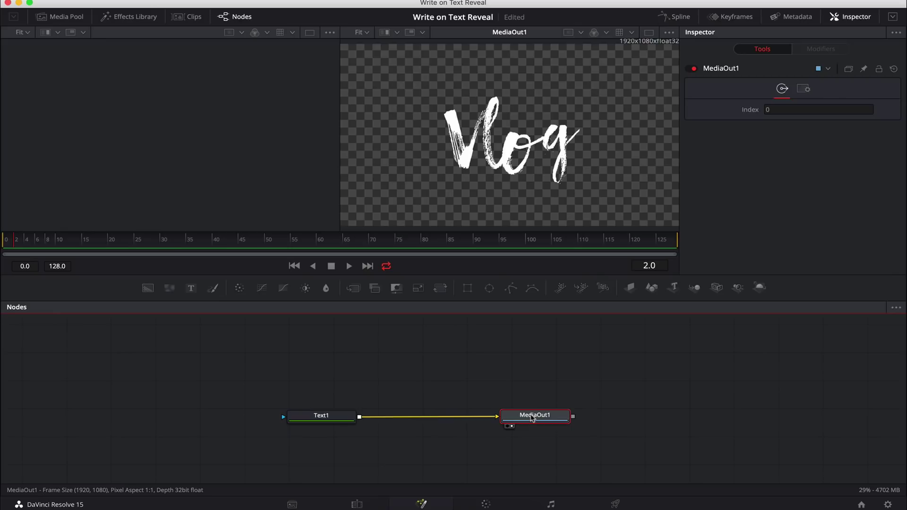
left_click(296, 416)
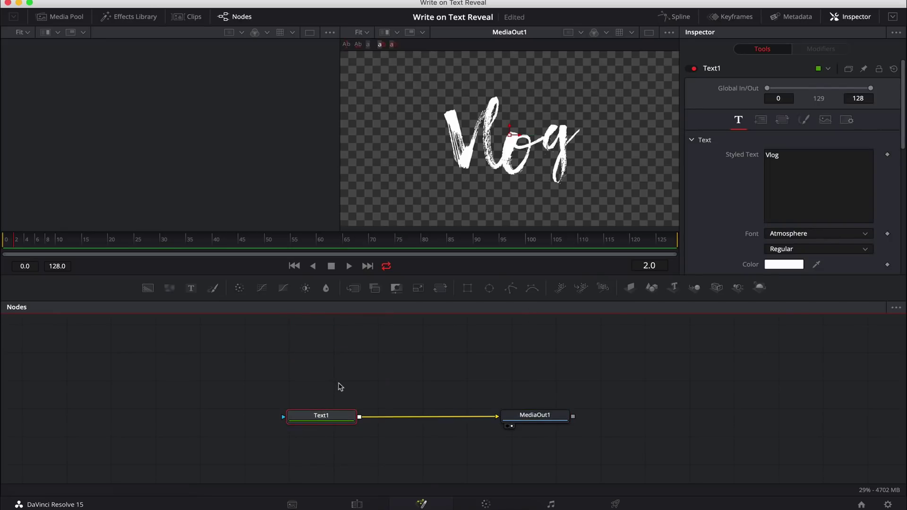
- Add a Mask Paint node via a 'mask' tool search and place MaskPaint1 above Text1
key("shift+space")
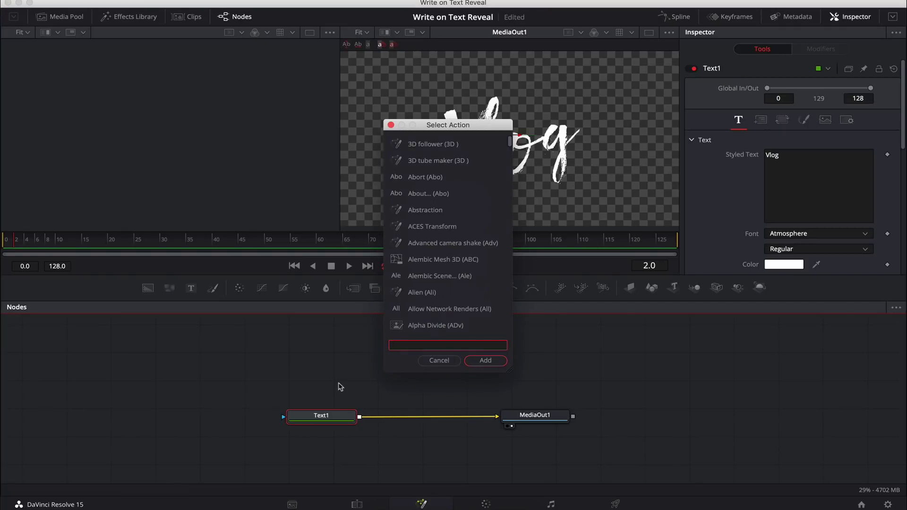
type("mask")
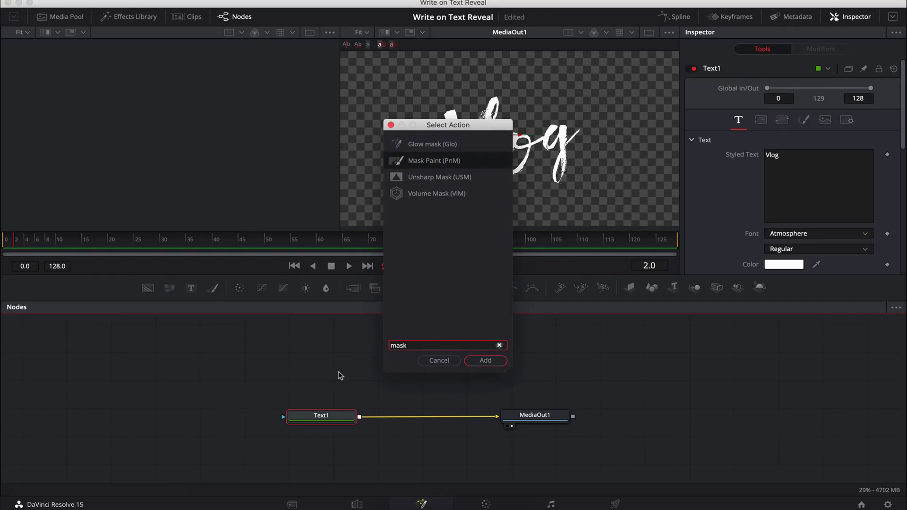
left_click(440, 162)
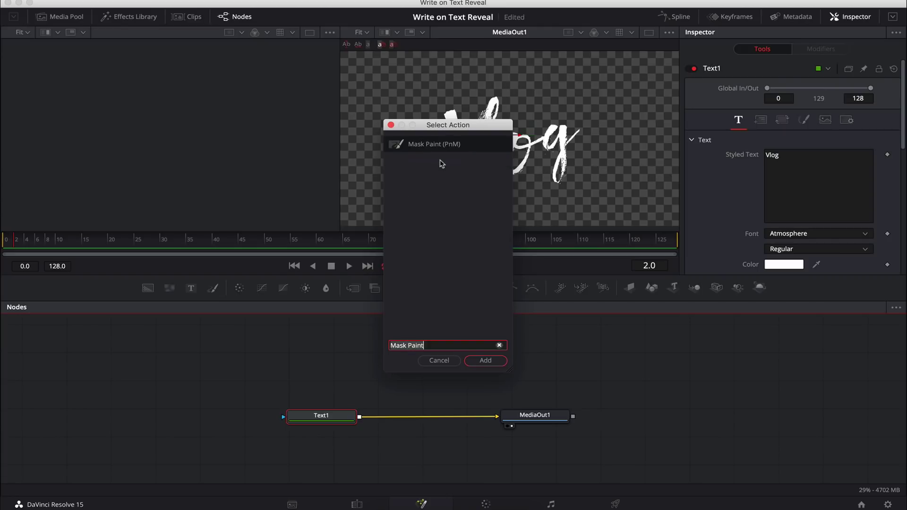
left_click(488, 363)
left_click_drag(327, 387, 328, 361)
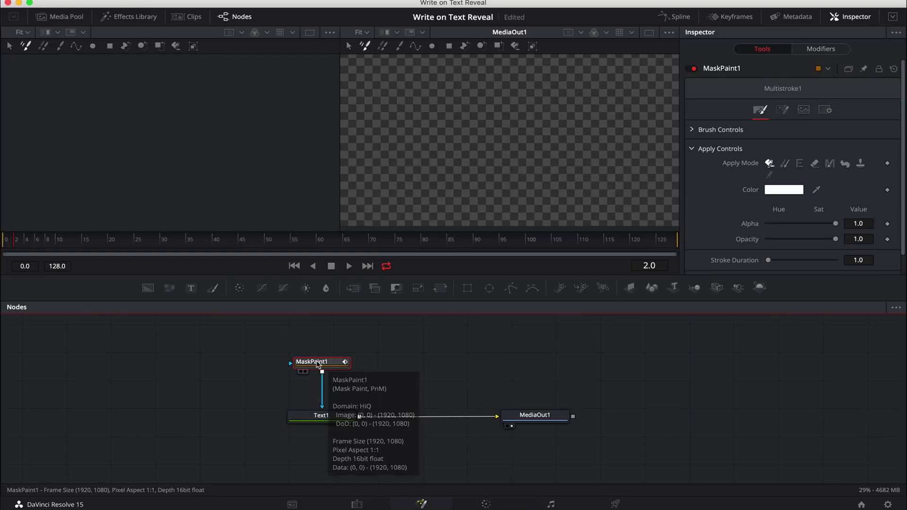
- Choose the Stroke paint tool and invert MaskPaint1's mask so 'Vlog' reappears
left_click(368, 52)
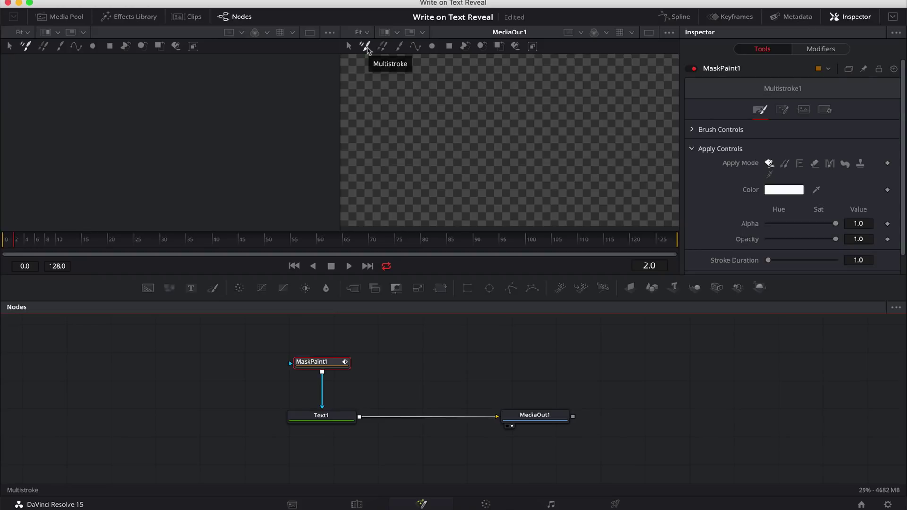
left_click(398, 49)
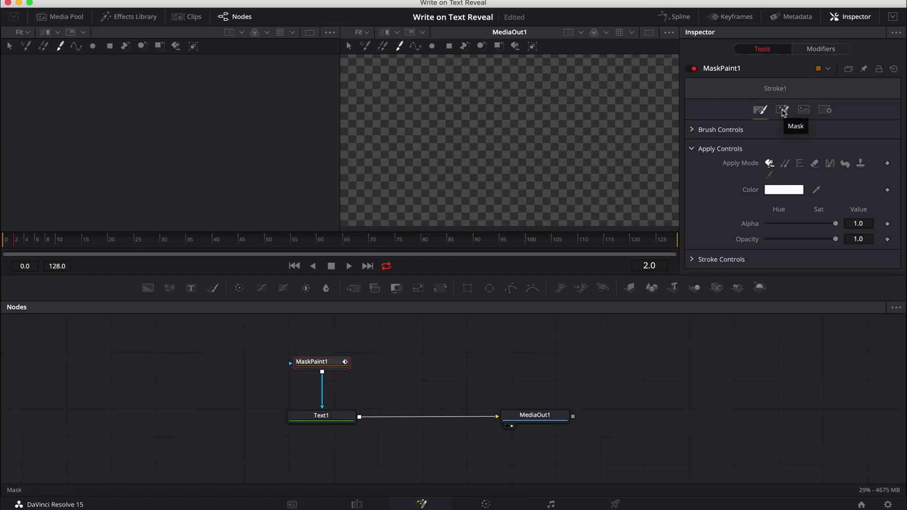
left_click(783, 110)
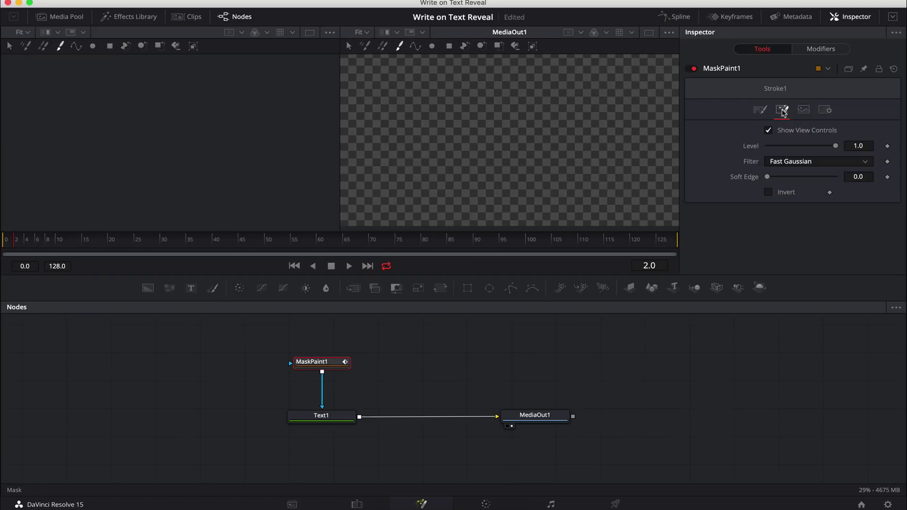
left_click(768, 193)
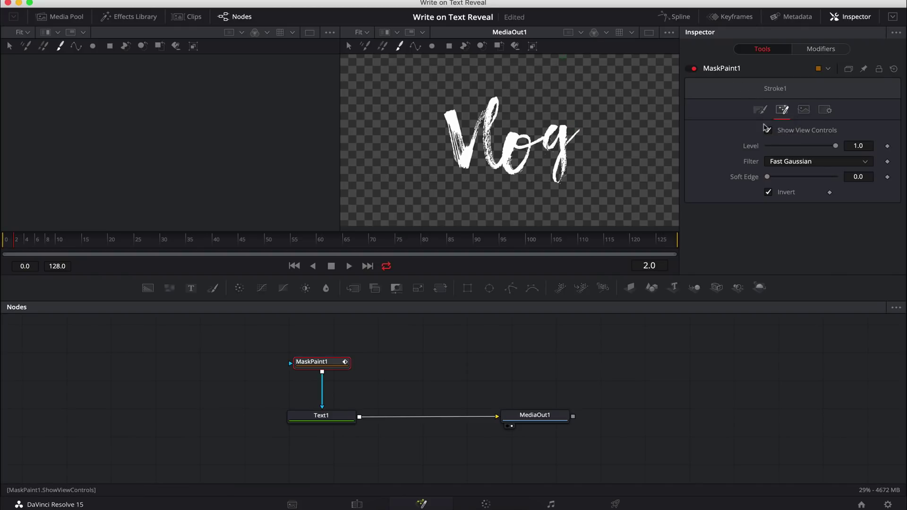
left_click(761, 113)
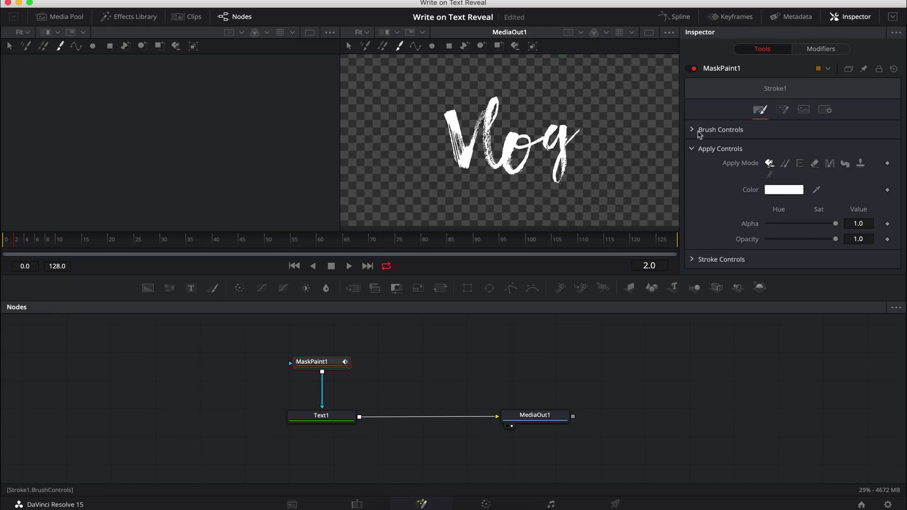
- Set the brush to size 0.0669 and softness 0.001, testing with strokes over the V
left_click(694, 130)
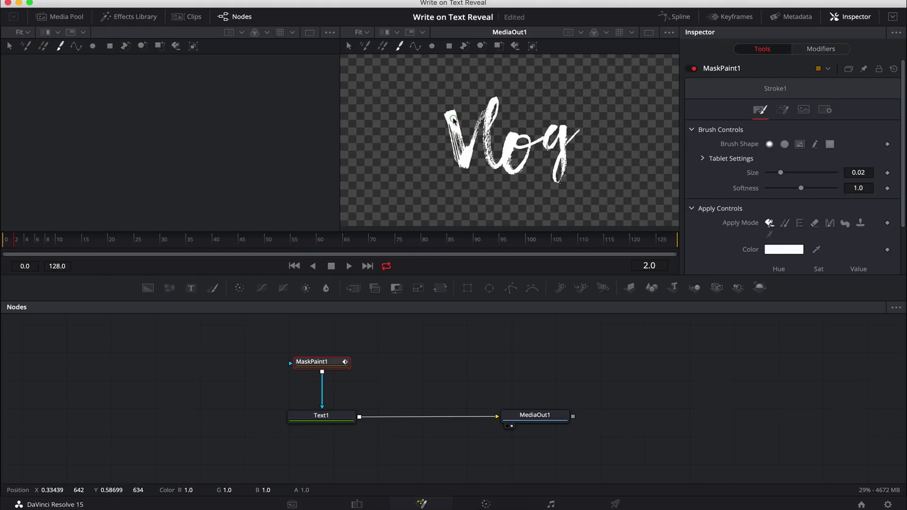
left_click_drag(445, 109, 473, 185)
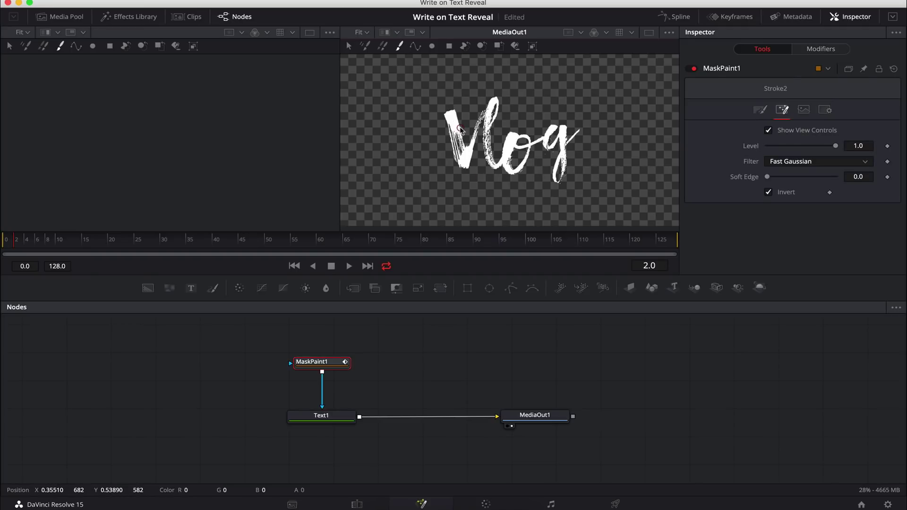
left_click(761, 112)
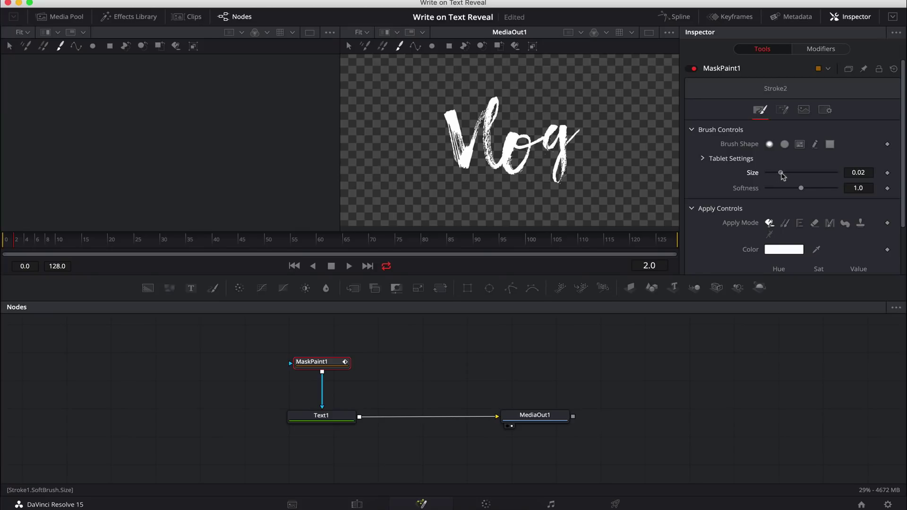
left_click_drag(781, 173, 813, 174)
mouse_move(452, 119)
left_mouse_down()
mouse_move(466, 164)
mouse_move(489, 104)
left_mouse_up()
left_click_drag(453, 115, 462, 131)
left_click_drag(784, 188, 765, 190)
- Set MaskPaint1's Stroke Animation to Write On under Stroke Controls
scroll(703, 209, "down", 3)
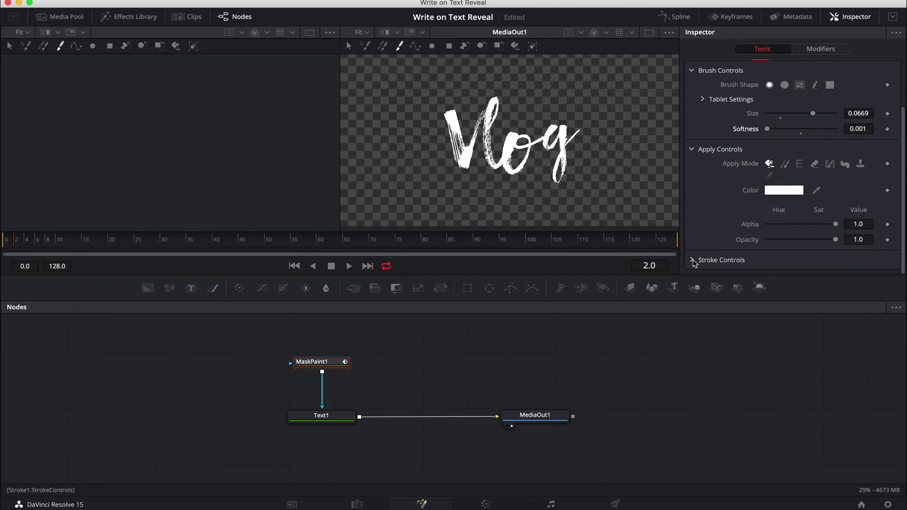
left_click(693, 261)
scroll(694, 263, "down", 3)
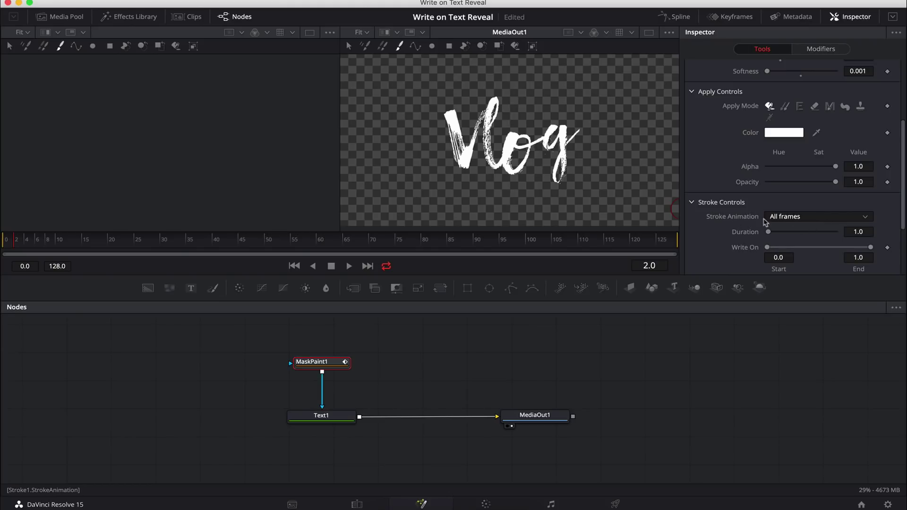
left_click(783, 217)
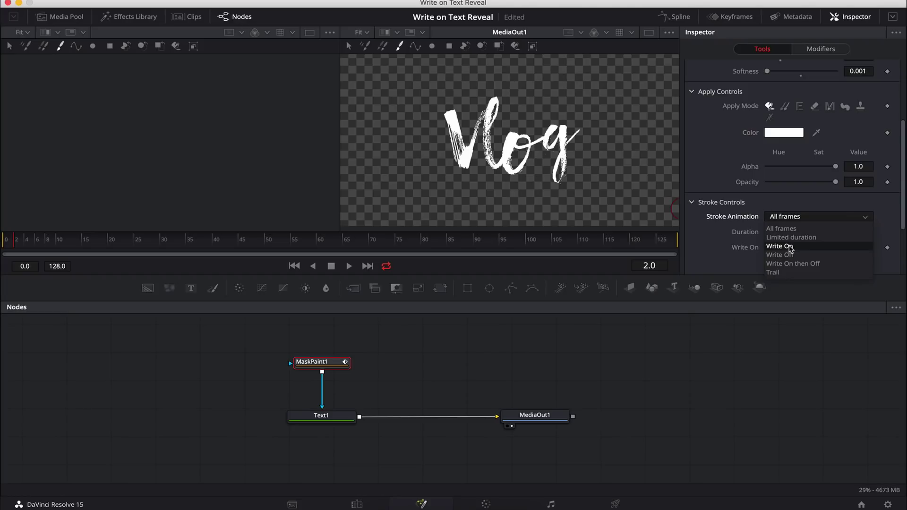
left_click(790, 247)
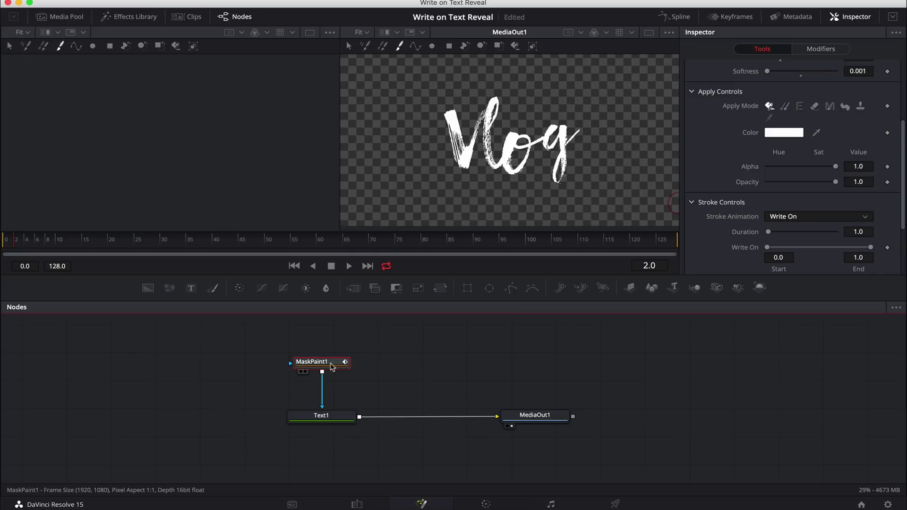
- Shift MaskPaint1 left, then at frame 0 paint a stroke down and back up the V
left_click_drag(331, 362, 284, 362)
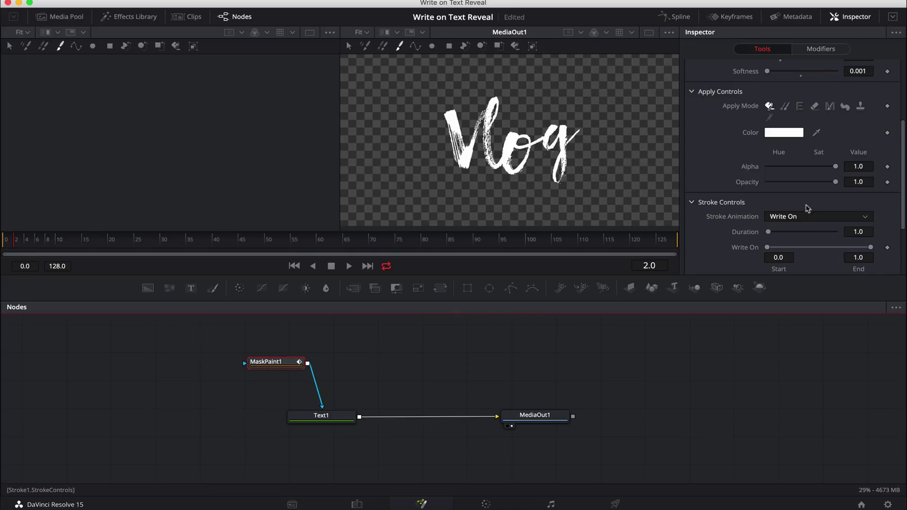
scroll(782, 174, "up", 5)
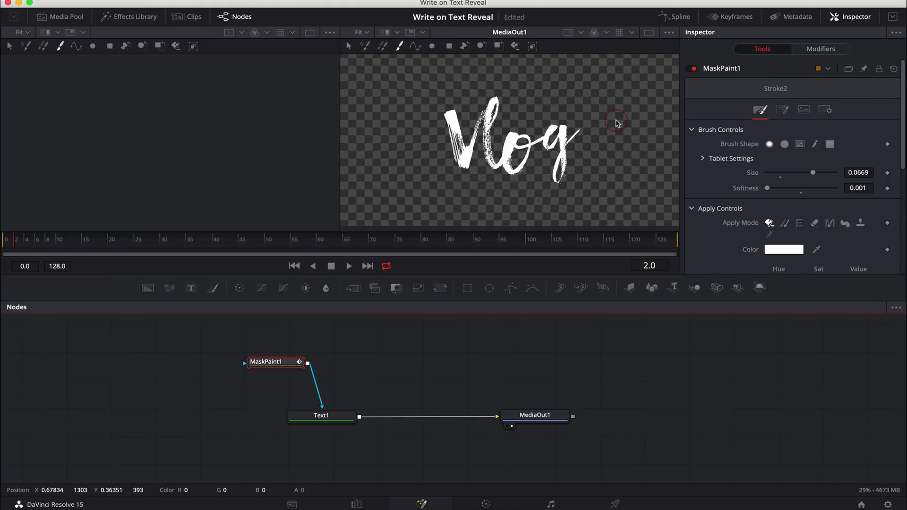
left_click(7, 241)
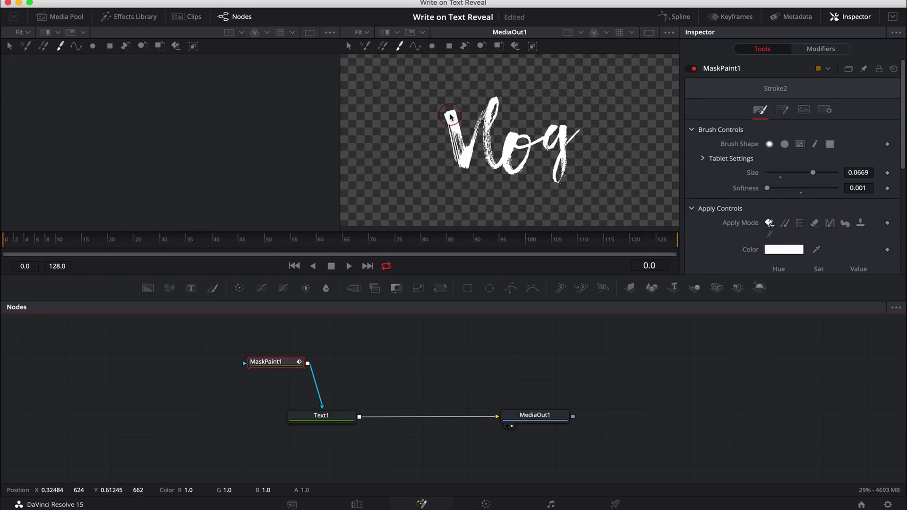
mouse_move(450, 116)
left_mouse_down()
mouse_move(465, 167)
mouse_move(492, 101)
mouse_move(490, 164)
mouse_move(500, 165)
mouse_move(512, 131)
mouse_move(511, 171)
mouse_move(523, 135)
mouse_move(529, 142)
mouse_move(548, 125)
mouse_move(547, 149)
mouse_move(562, 125)
mouse_move(562, 178)
mouse_move(579, 134)
left_mouse_up()
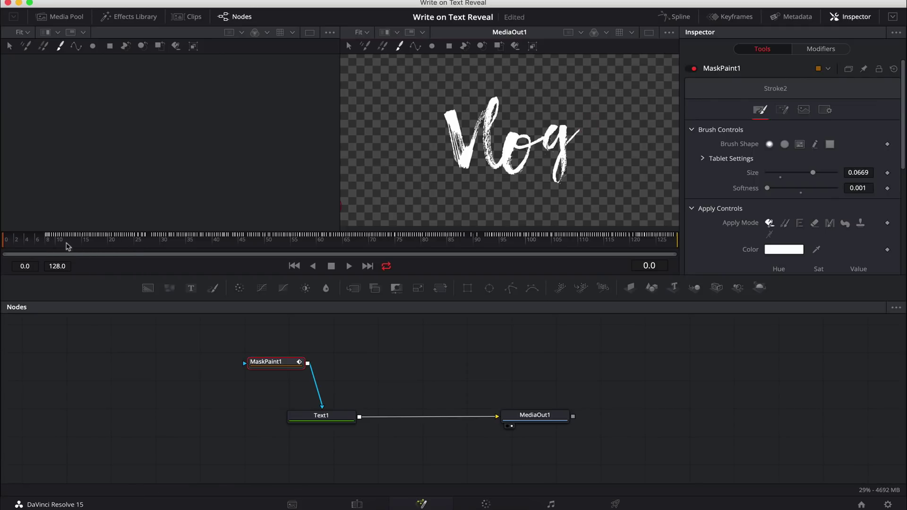
- Untick Invert in MaskPaint1's Mask settings, then return to the brush settings
mouse_move(48, 244)
left_mouse_down()
mouse_move(173, 251)
mouse_move(548, 241)
mouse_move(252, 243)
mouse_move(5, 219)
left_mouse_up()
left_click(782, 110)
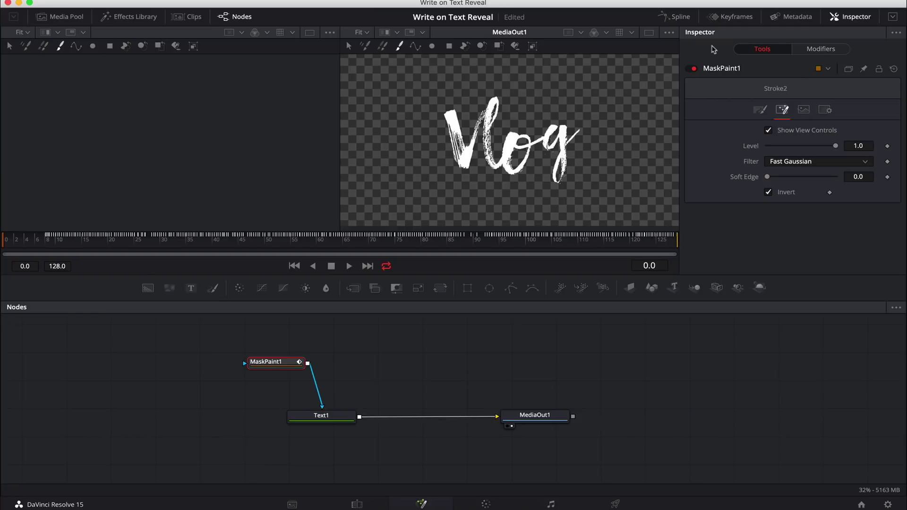
left_click(768, 192)
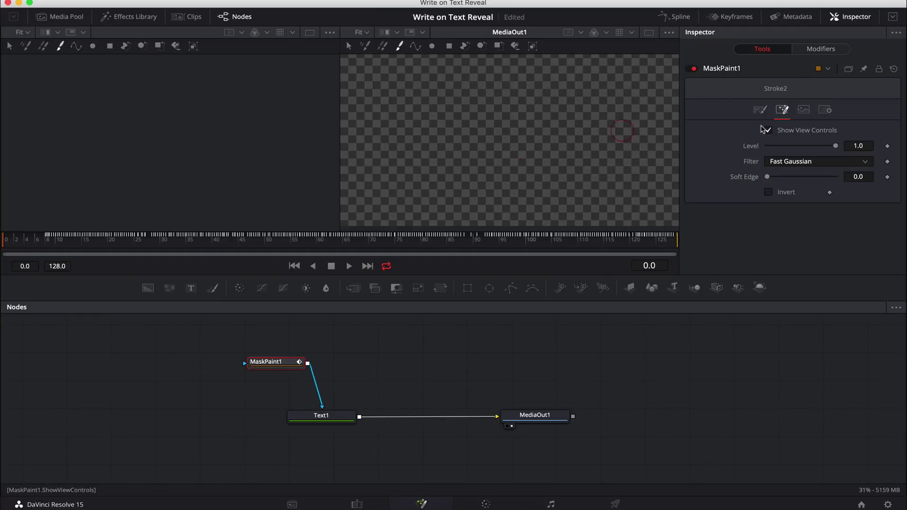
left_click(760, 109)
- Play back the write-on from frame 0 to watch the stroke reveal the lettering
left_click_drag(22, 239, 247, 248)
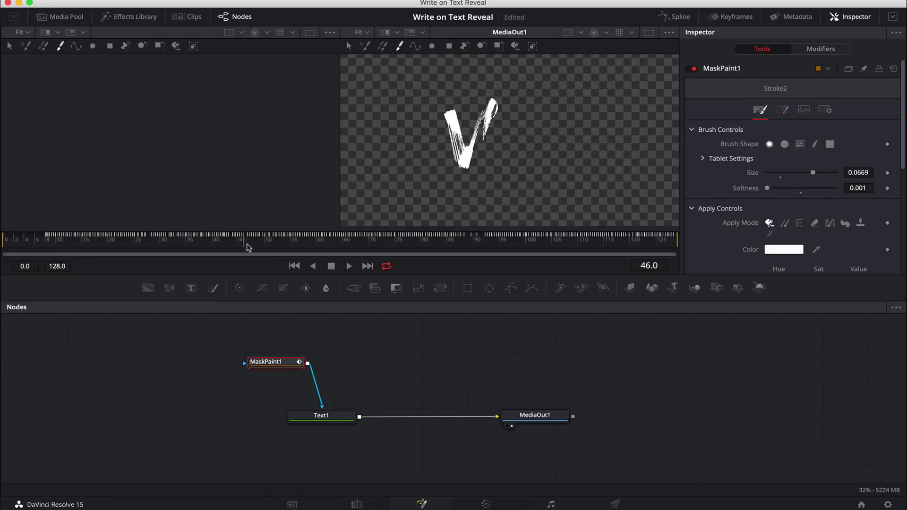
left_click(8, 243)
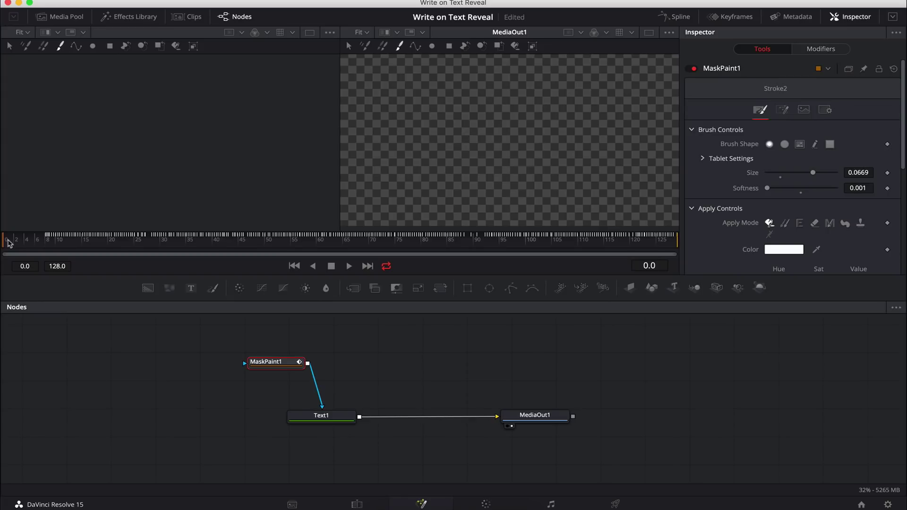
key("space")
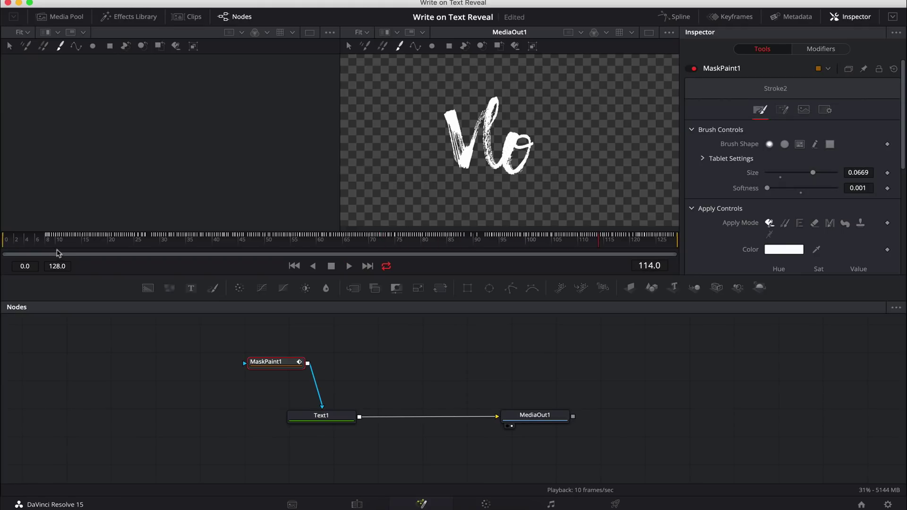
left_click_drag(58, 253, 6, 253)
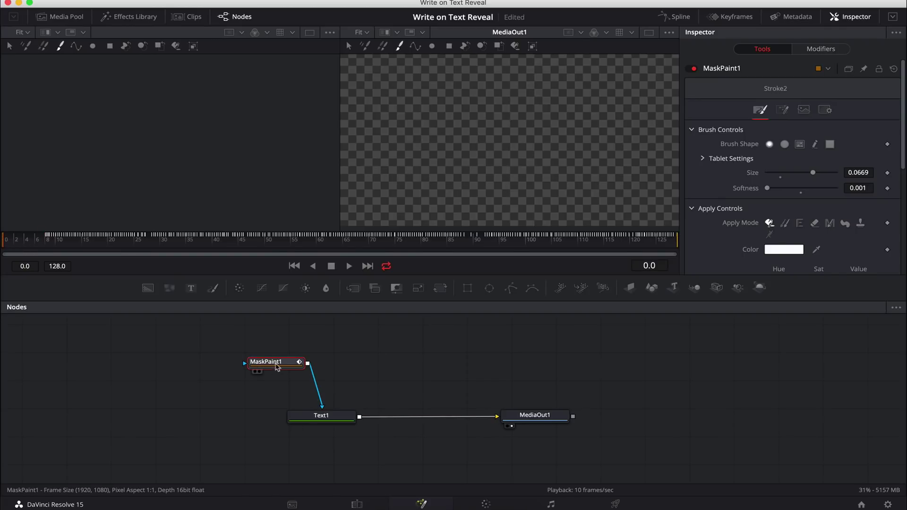
- In the Keyframes panel, expand MaskPaint1 and its Stroke1 entry
mouse_move(278, 367)
left_mouse_down()
mouse_move(290, 364)
mouse_move(278, 362)
left_mouse_up()
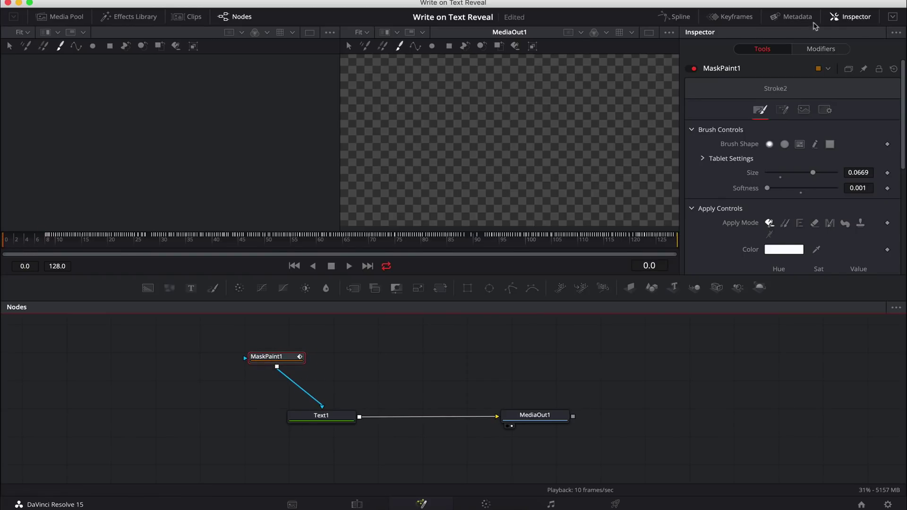
left_click(737, 17)
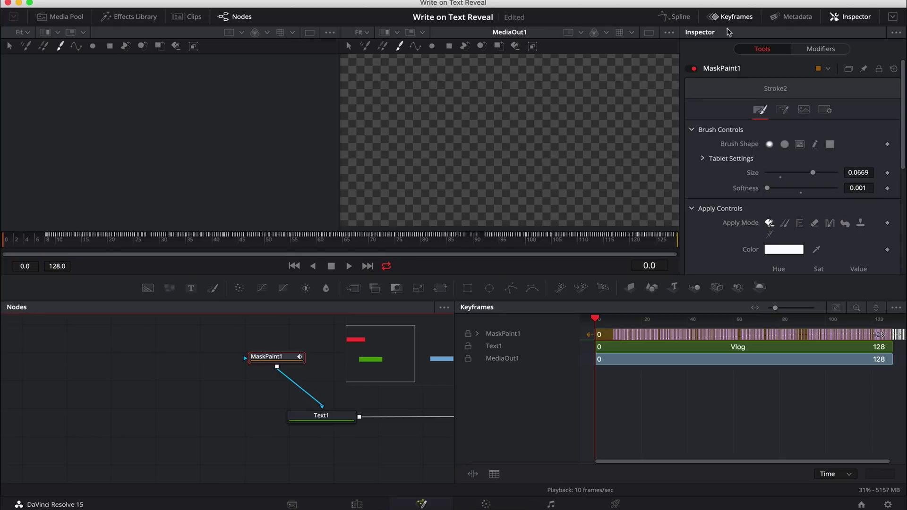
left_click(477, 333)
left_click(487, 360)
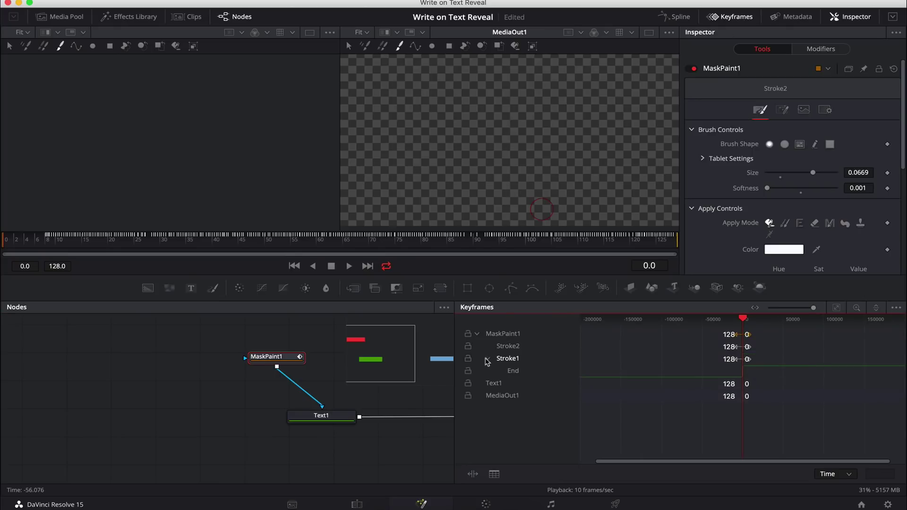
left_click(508, 359)
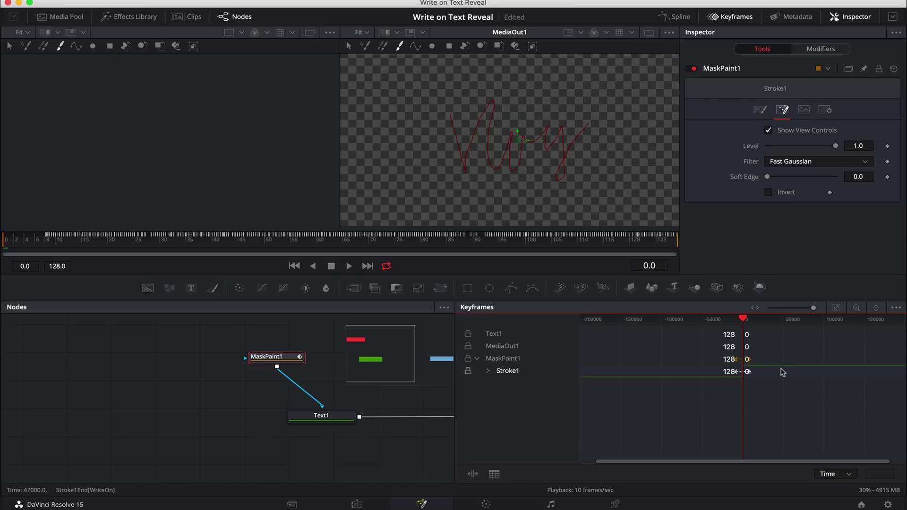
- Reveal Stroke1's End keyframes and zoom the ruler to fit the 0–128 range
scroll(783, 372, "up", 10)
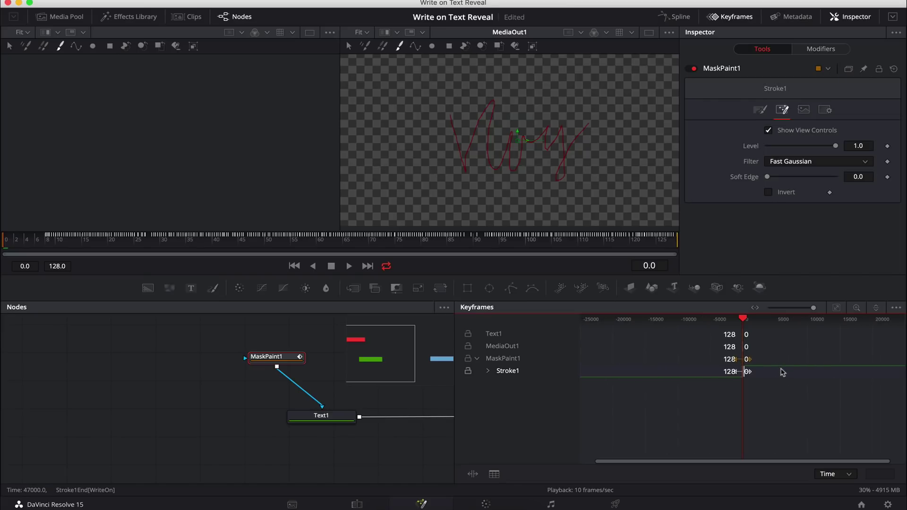
scroll(783, 373, "up", 10)
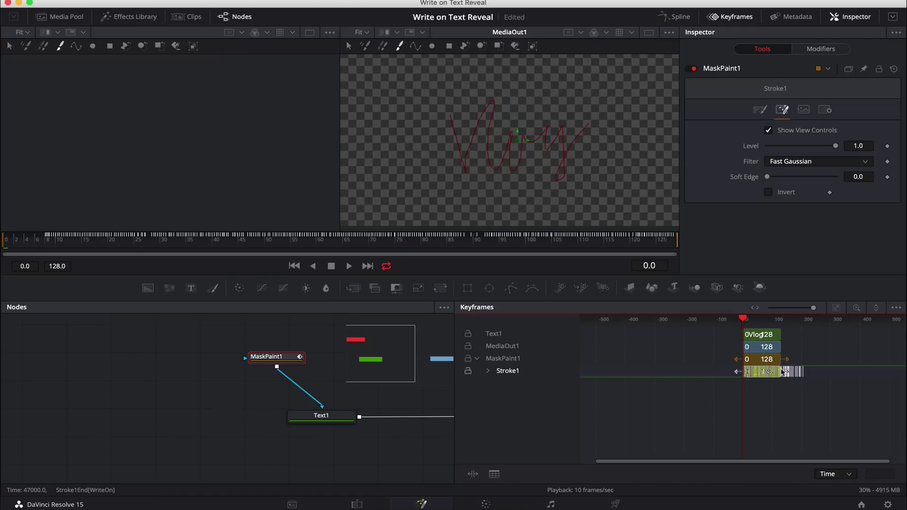
scroll(781, 372, "up", 5)
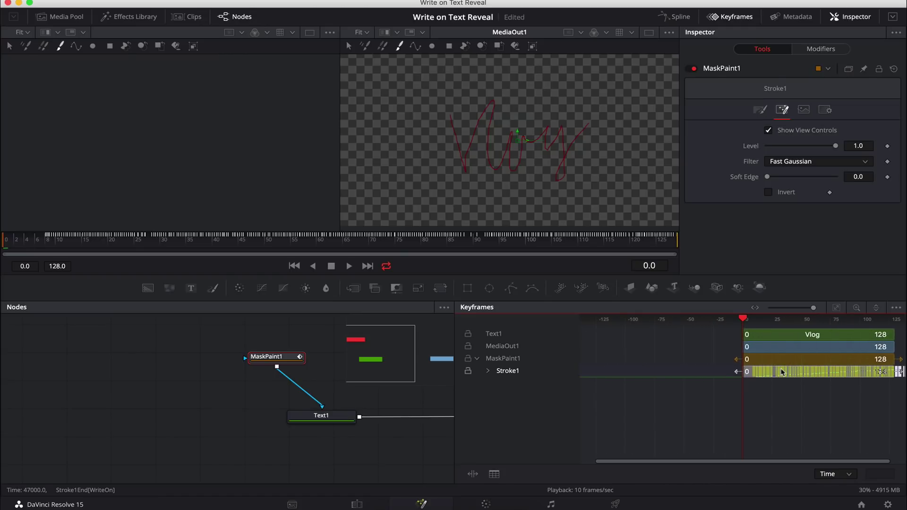
scroll(782, 372, "down", 5)
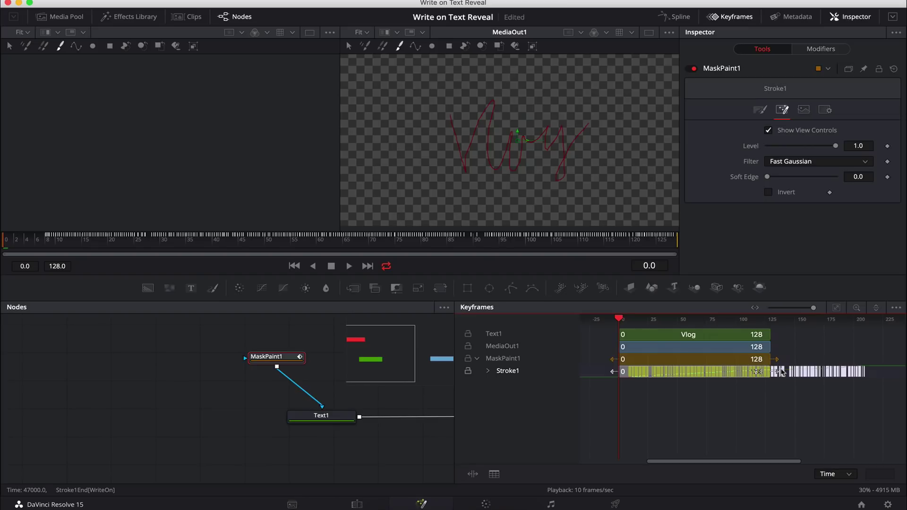
scroll(783, 373, "up", 6)
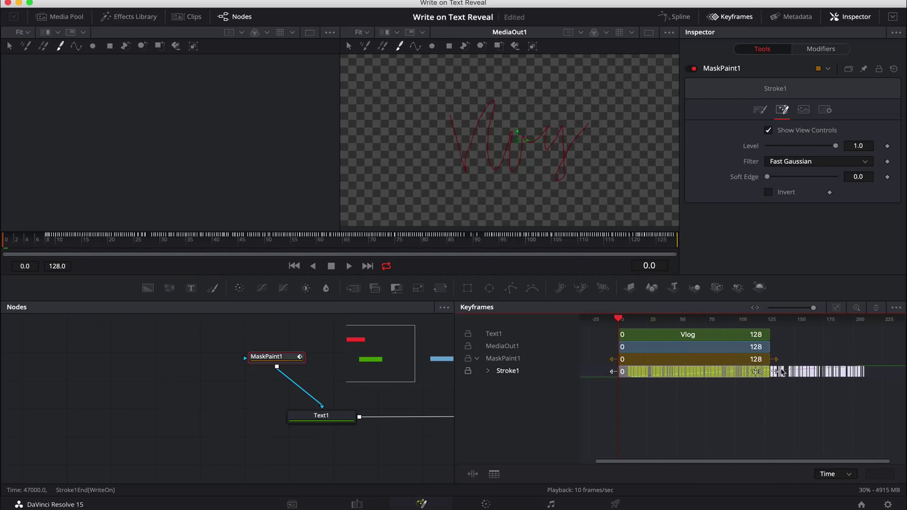
left_click(488, 371)
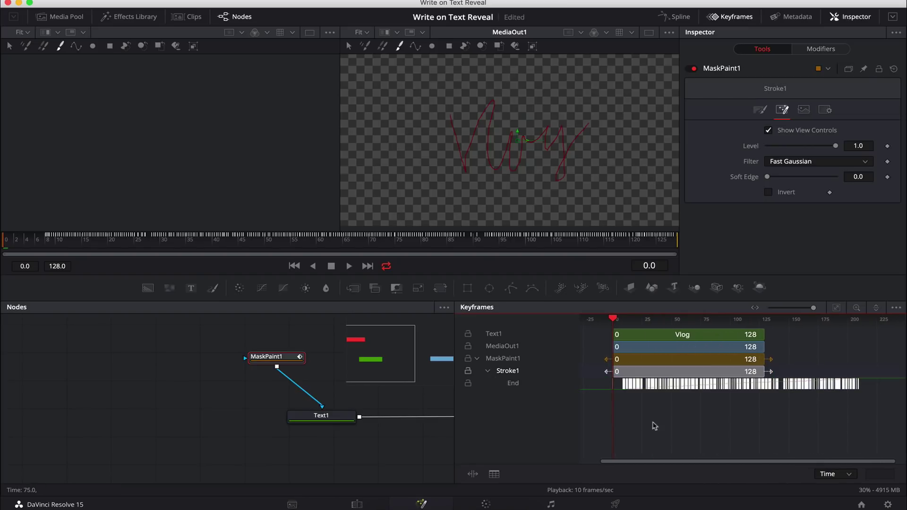
scroll(633, 396, "up", 5)
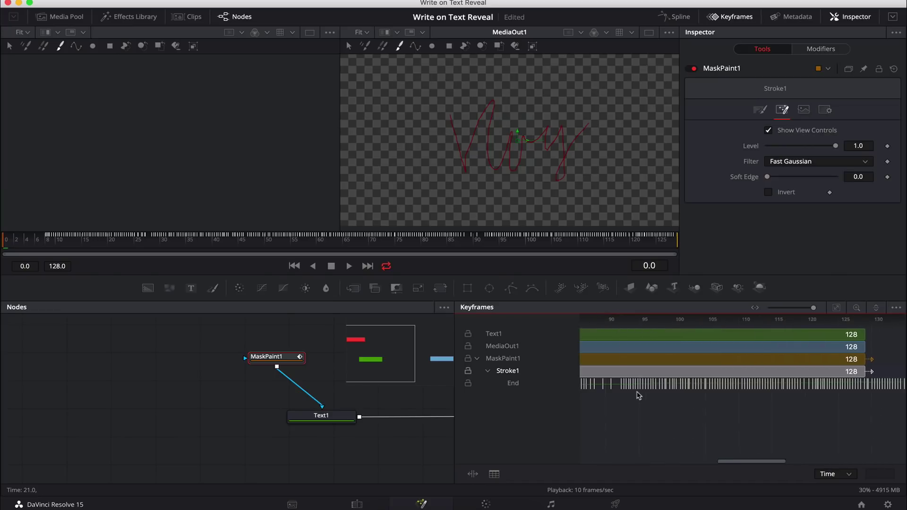
scroll(638, 396, "up", 4)
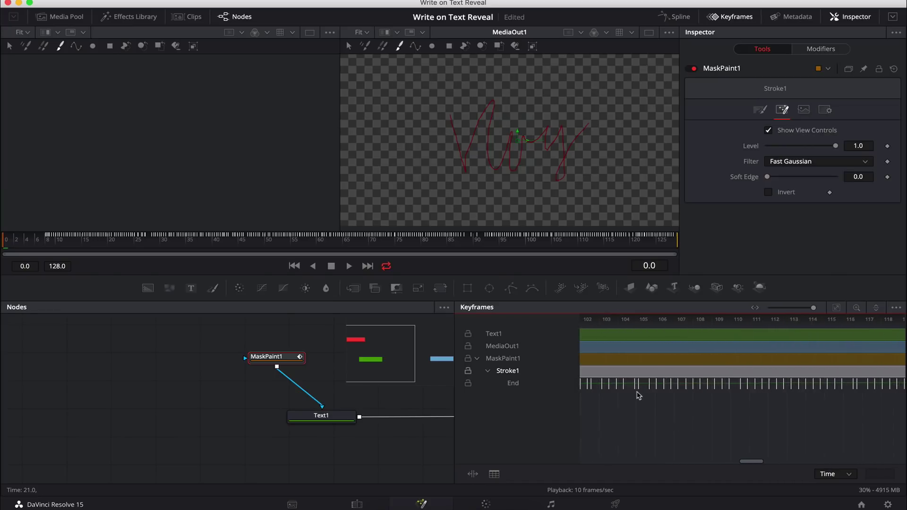
scroll(639, 396, "down", 9)
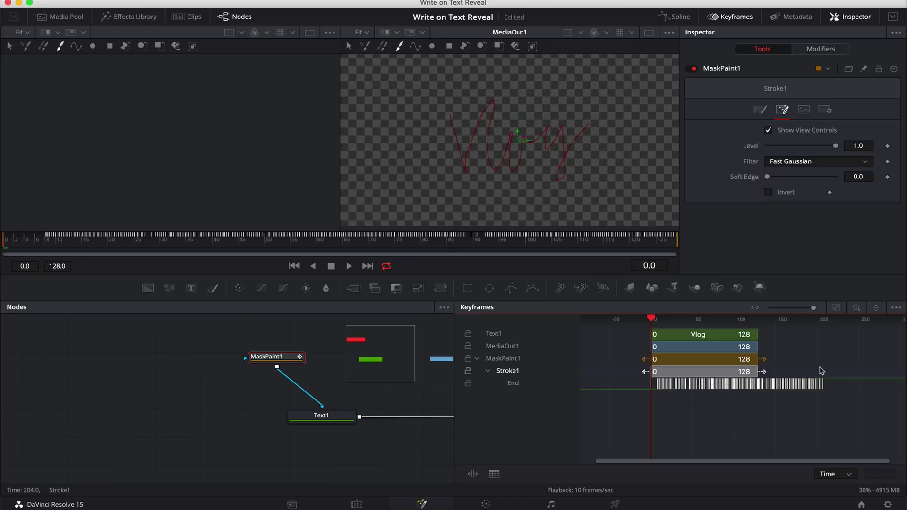
- Select Stroke1's End keyframes and time-stretch them down to roughly frames 0–35
left_click_drag(841, 407, 645, 386)
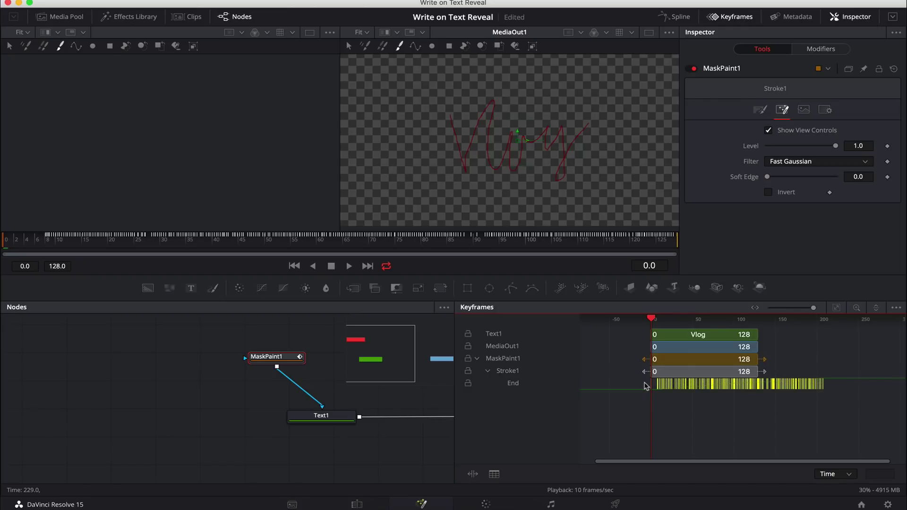
right_click(789, 388)
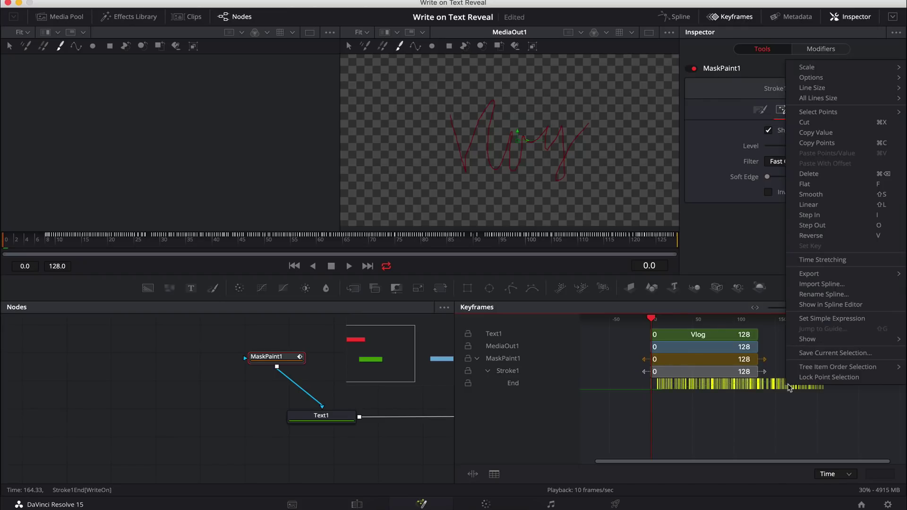
left_click(817, 262)
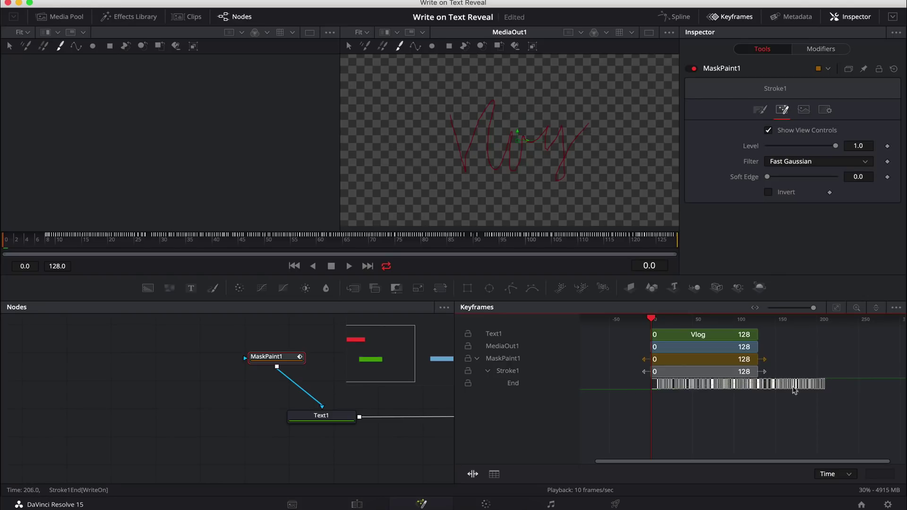
left_click_drag(823, 382, 685, 387)
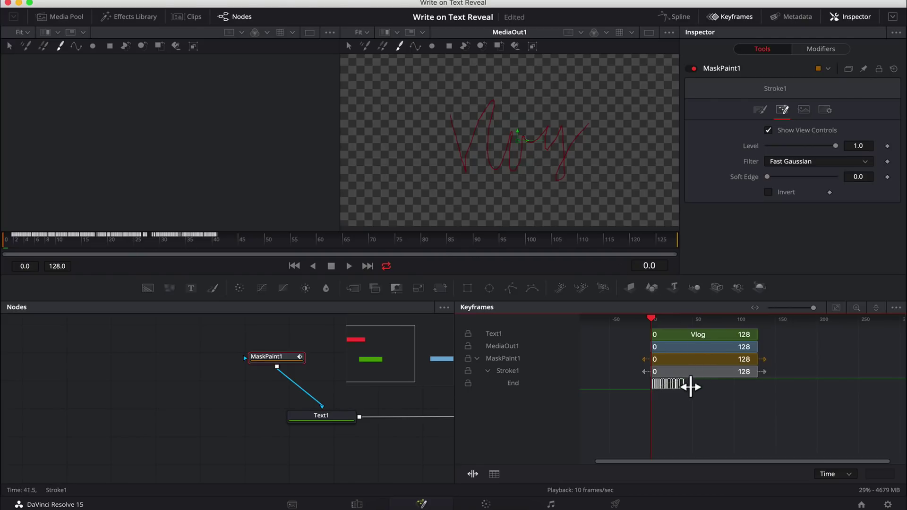
mouse_move(690, 387)
left_mouse_down()
mouse_move(671, 386)
mouse_move(680, 384)
left_mouse_up()
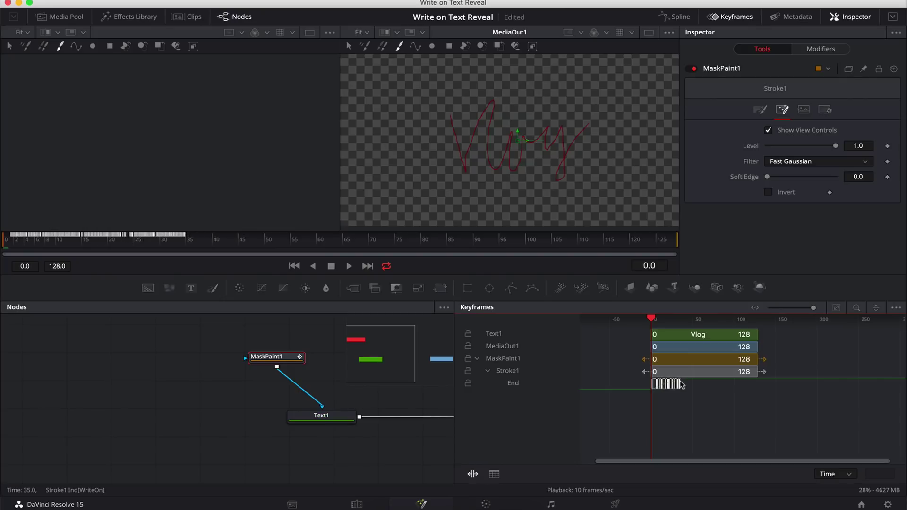
- Turn Time Stretching off and play the write-on until Vlog is drawn
right_click(697, 398)
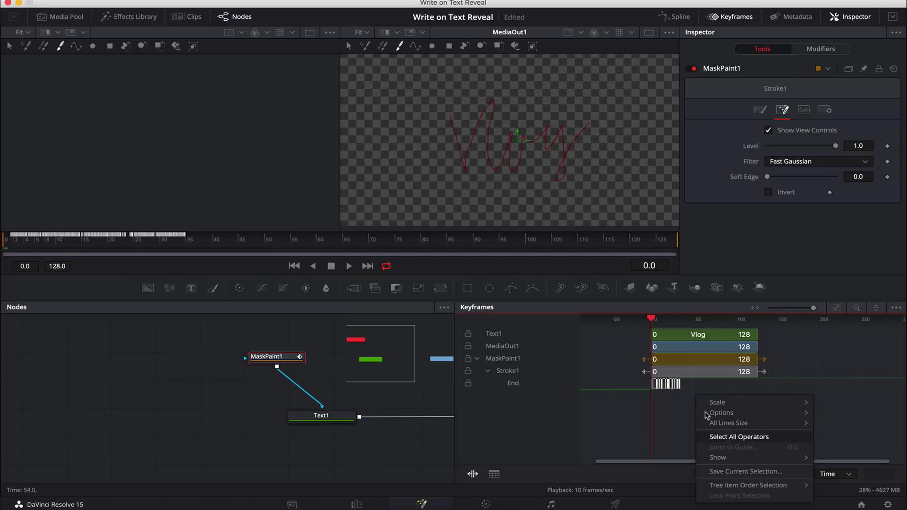
right_click(667, 385)
left_click(699, 258)
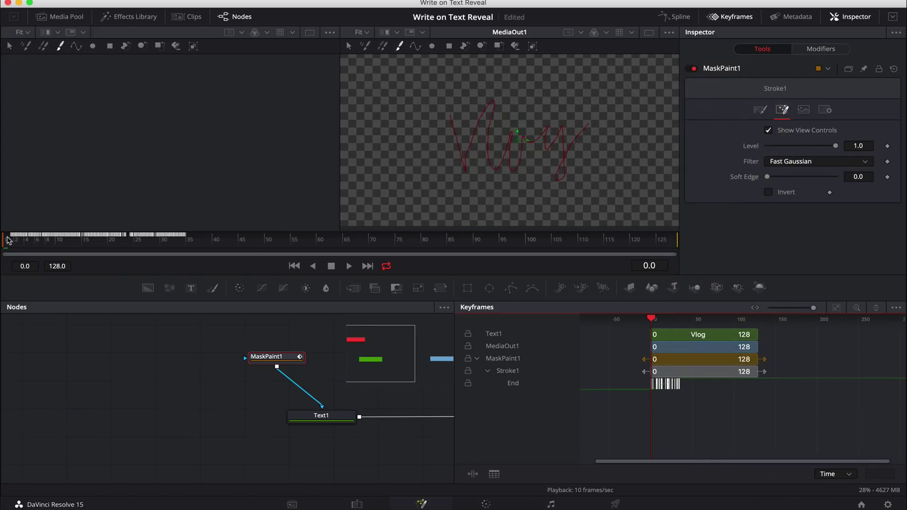
key("space")
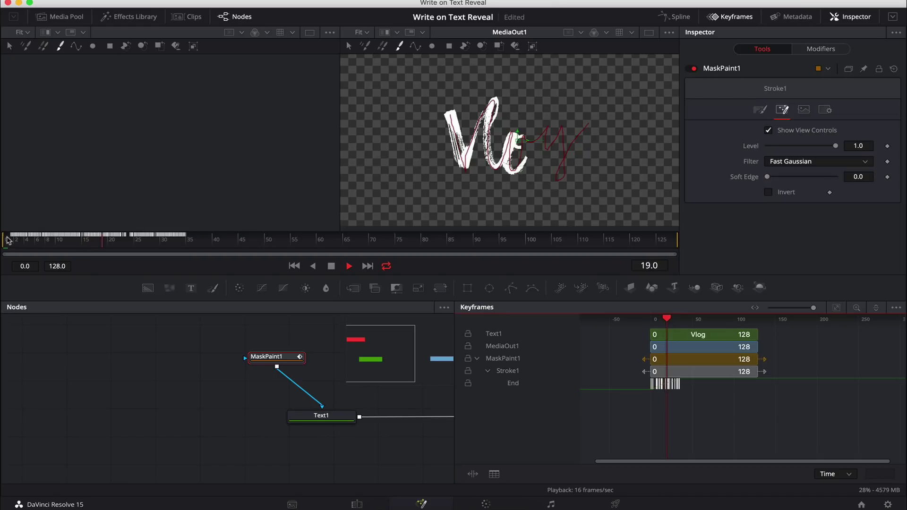
key("space")
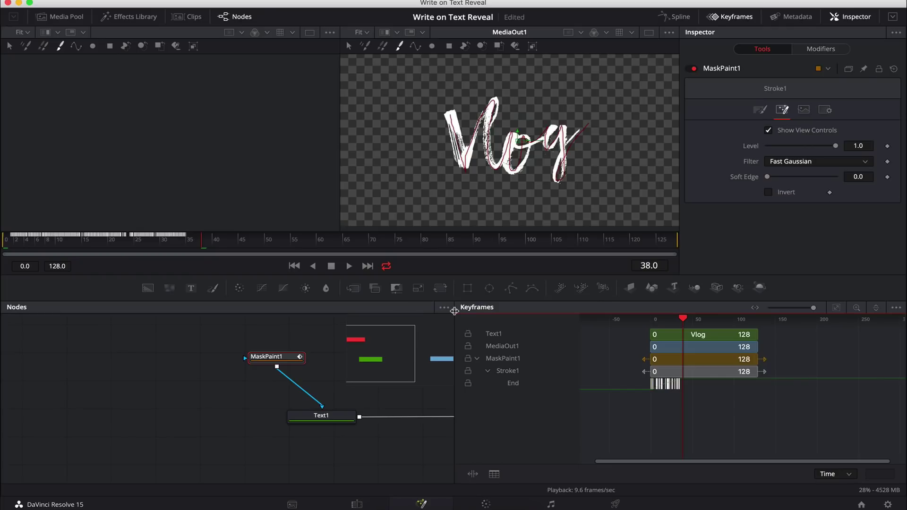
- Rewind to the start of the composition and replay the faster Vlog write-on
mouse_move(645, 395)
left_mouse_down()
mouse_move(676, 380)
mouse_move(708, 388)
left_mouse_up()
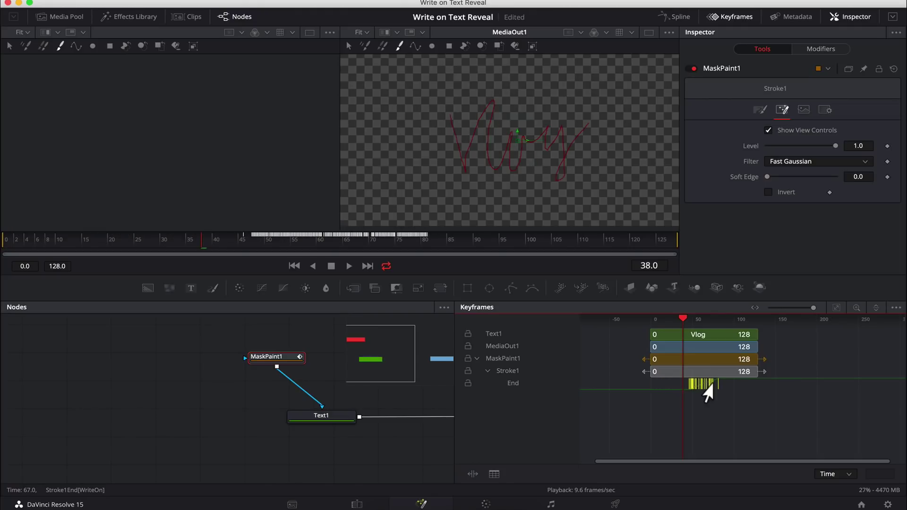
left_click(711, 415)
left_click_drag(161, 246, 3, 246)
key("space")
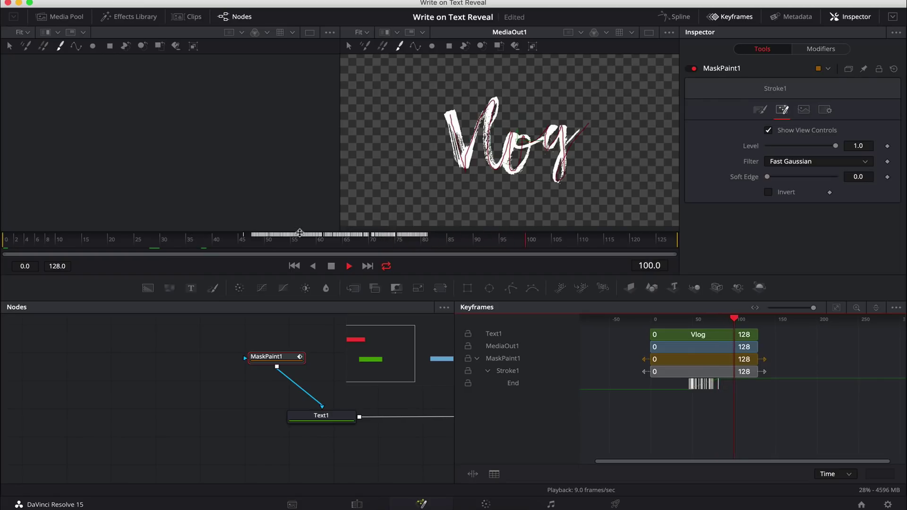
key("space")
left_click(356, 505)
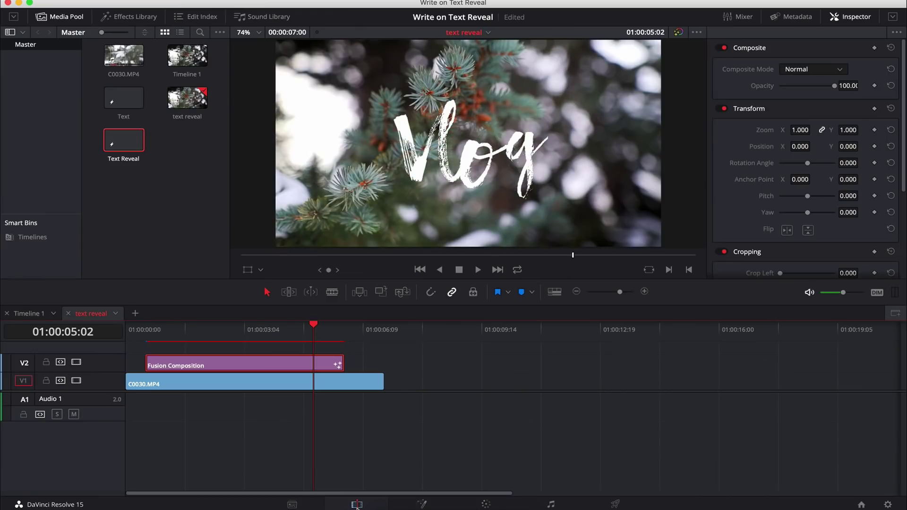
left_click(159, 329)
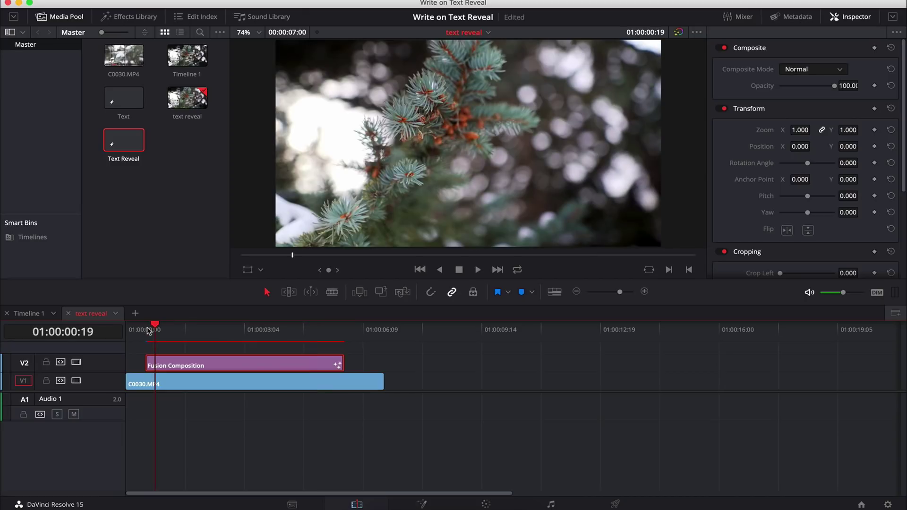
left_click(146, 329)
key("space")
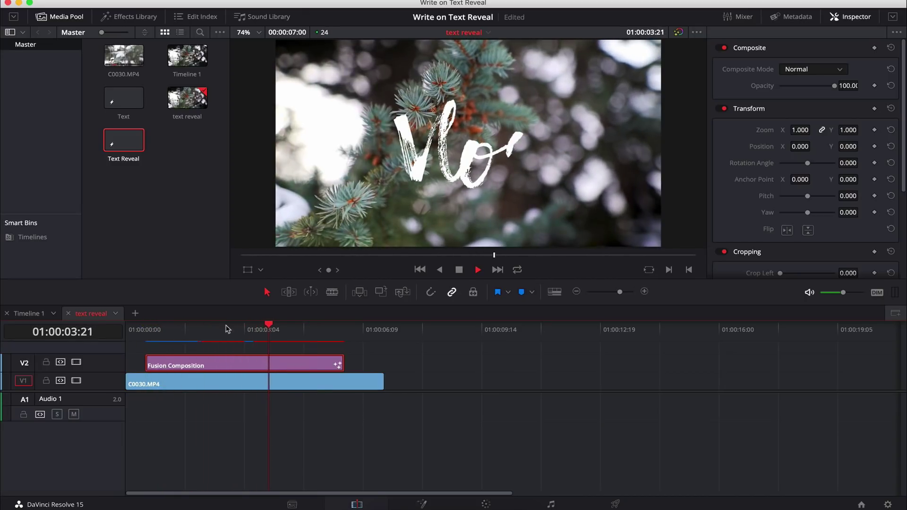
left_click_drag(255, 329, 214, 329)
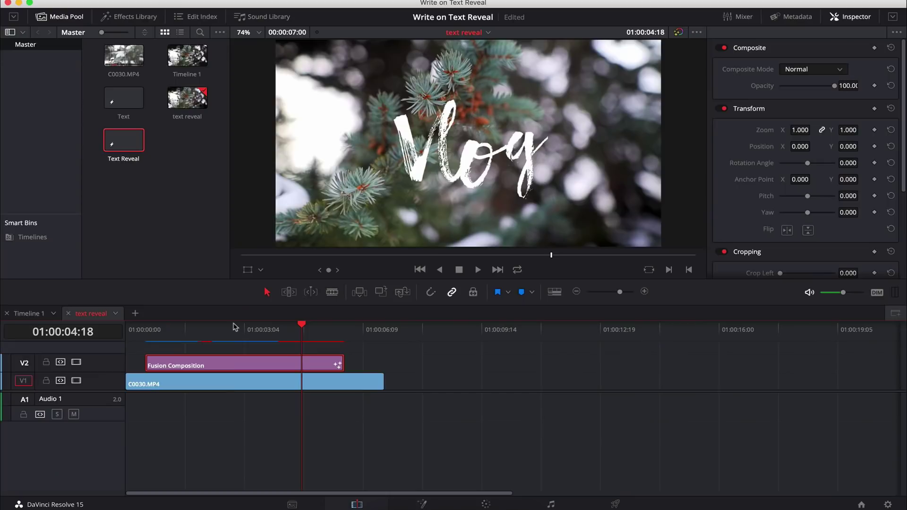
left_click_drag(223, 330, 269, 328)
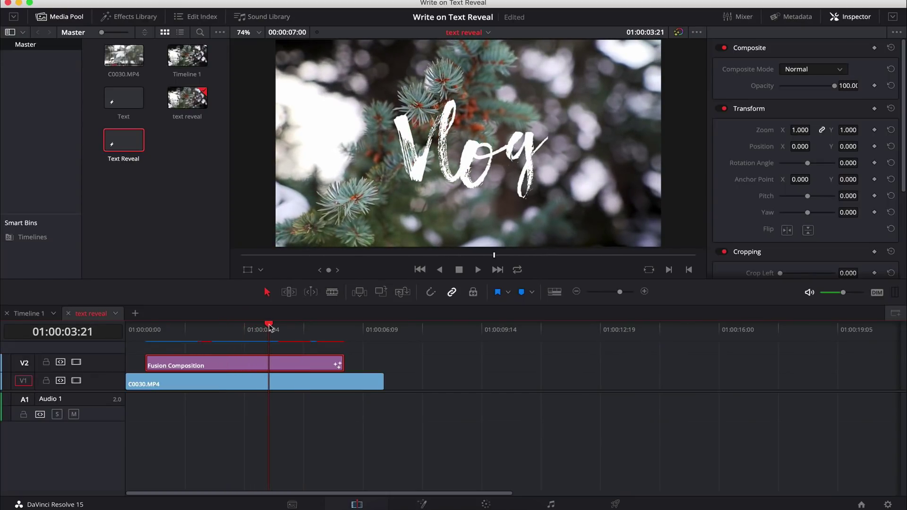